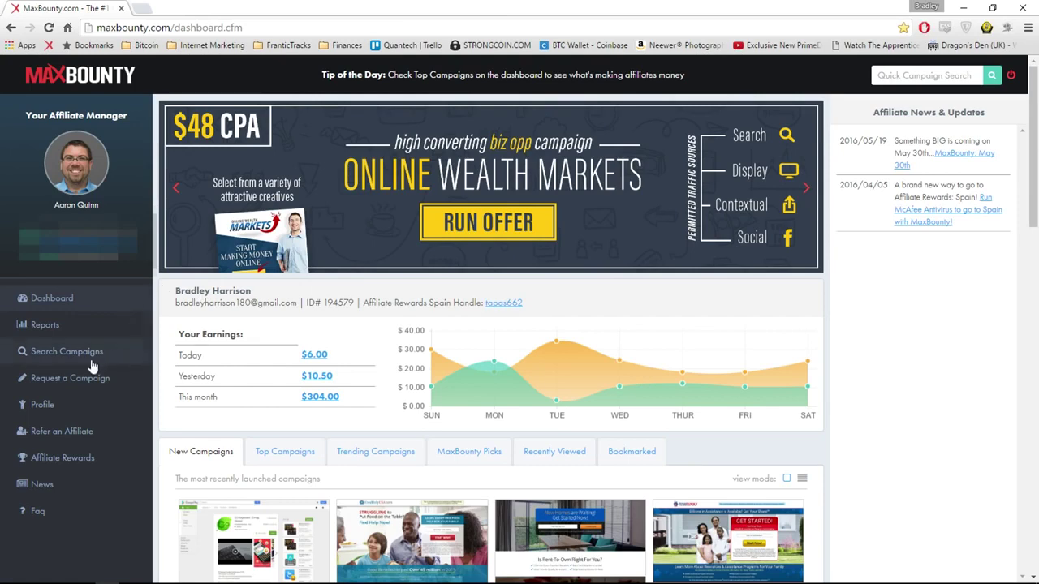
Step: Search the campaigns with the category set to Surveys and the Mobile Optimized filter enabled
click(41, 357)
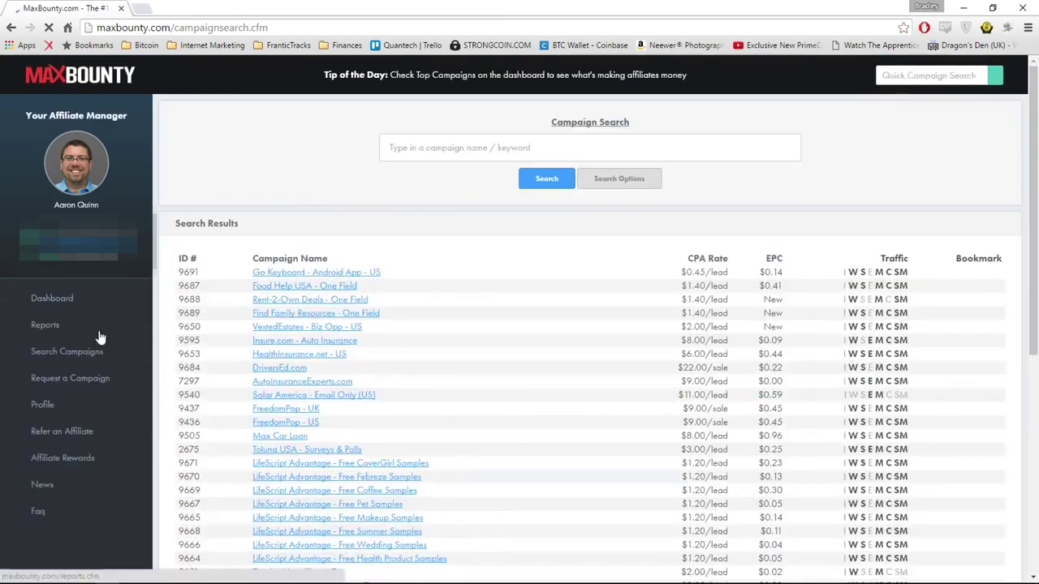
click(609, 179)
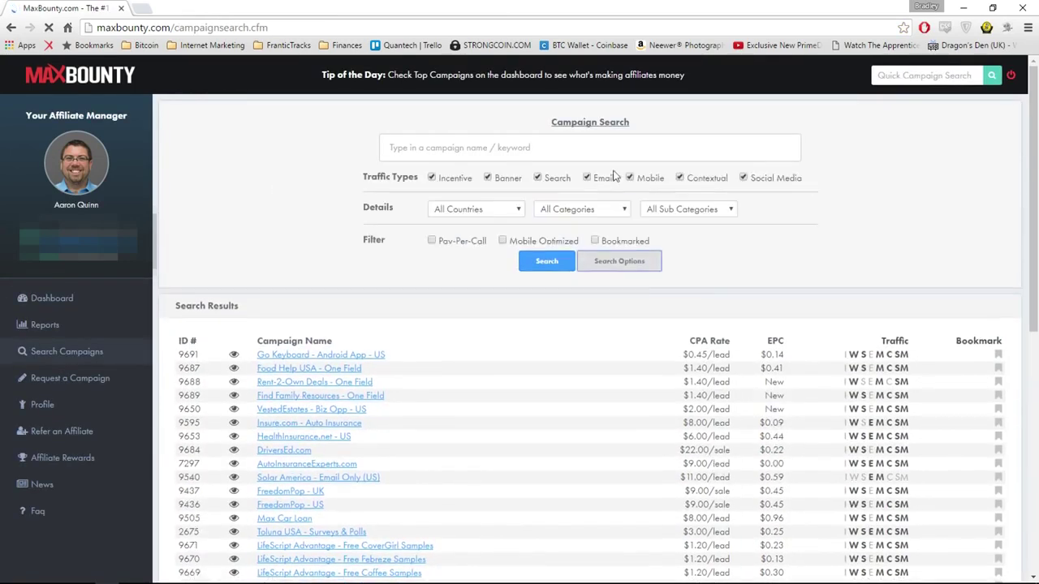
click(681, 213)
click(682, 213)
click(594, 208)
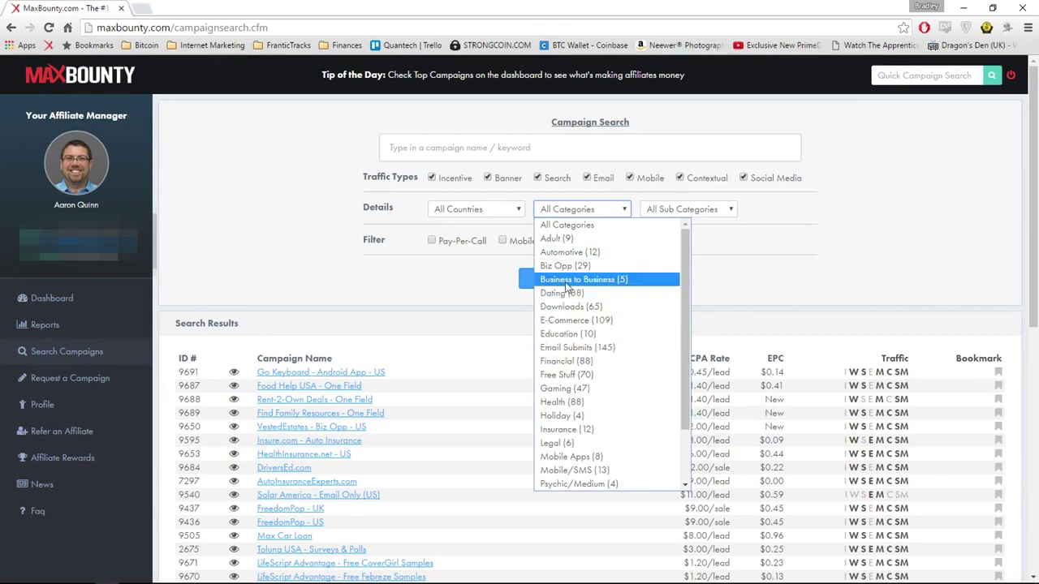
scroll(572, 324, down, 3)
click(581, 444)
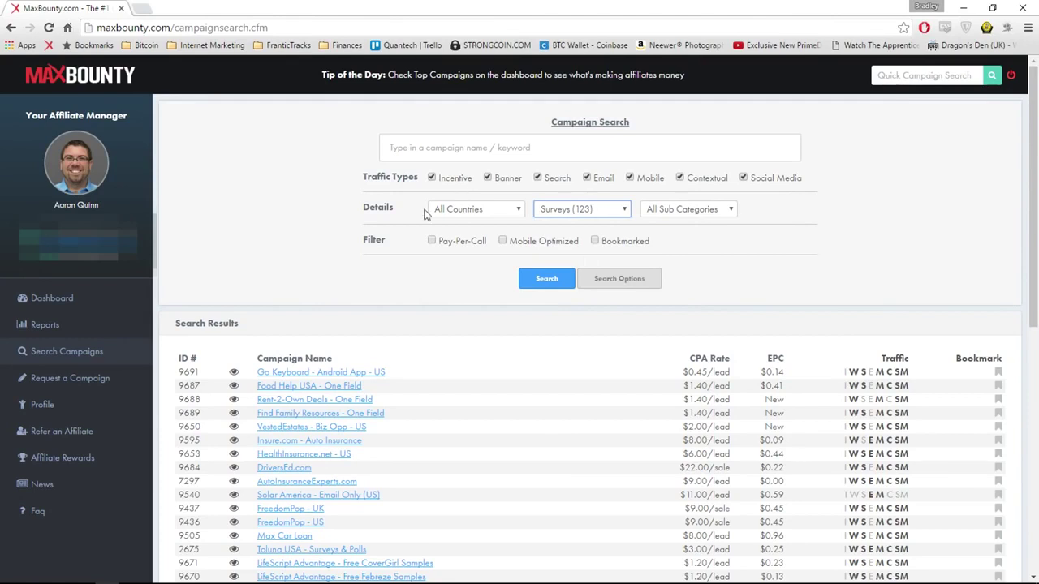
click(503, 240)
click(541, 286)
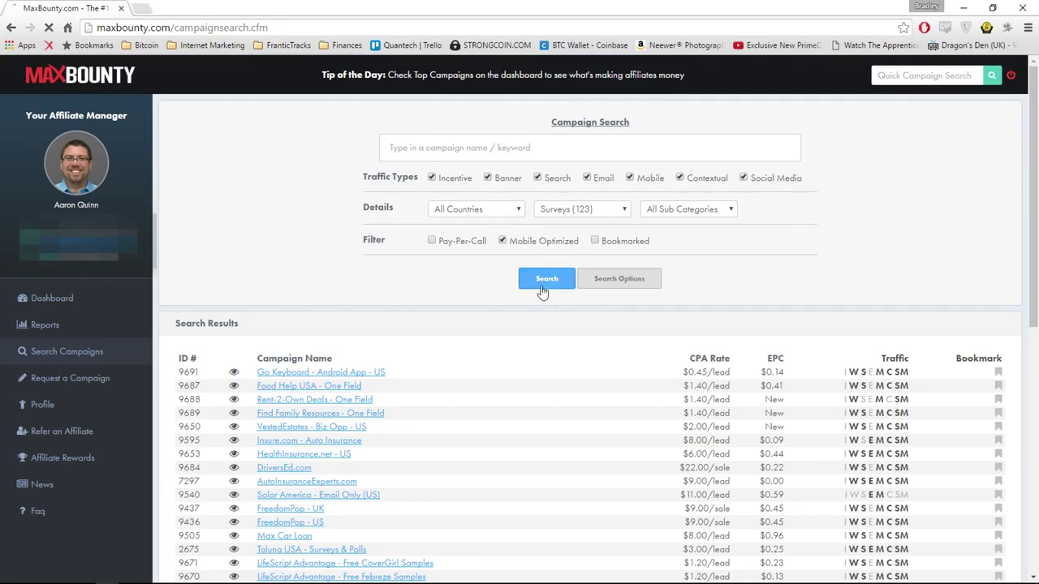
Step: Find the SurveyJunkie - US campaign in the search results and open its details page
scroll(1008, 351, down, 15)
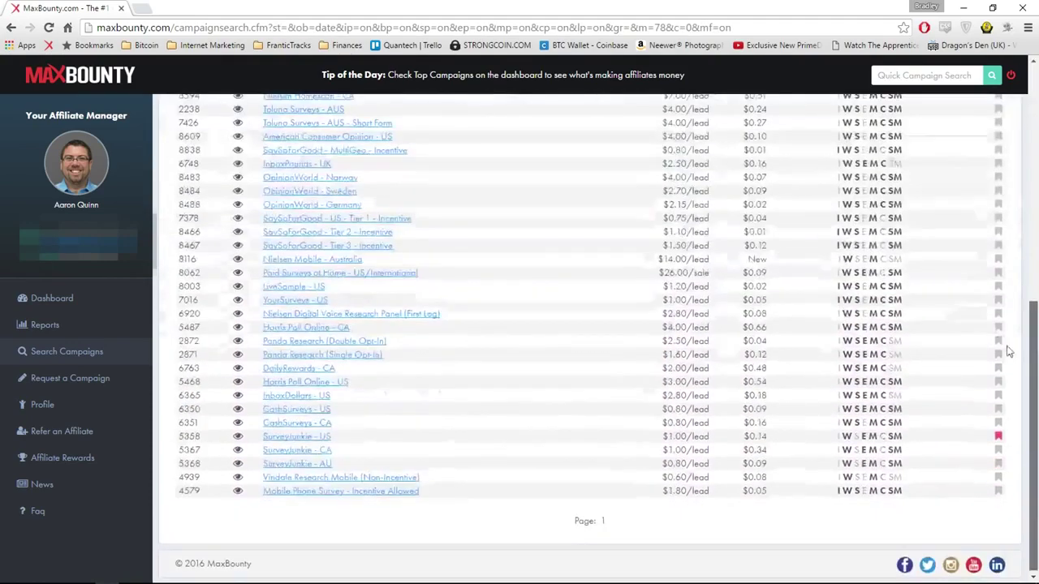
mouse_move(1033, 345)
mouse_down()
mouse_move(1033, 122)
mouse_move(1033, 340)
mouse_up()
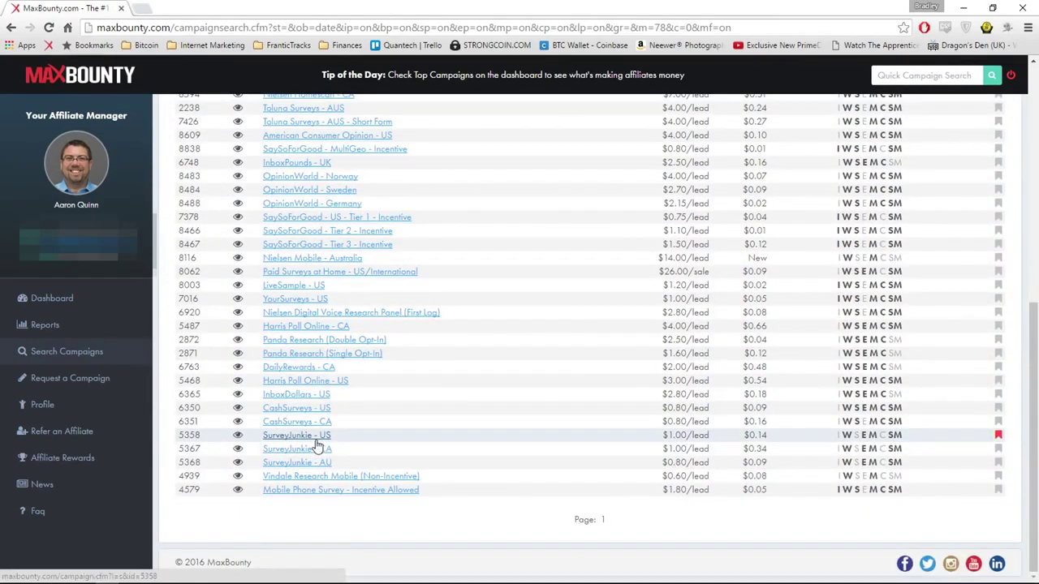
click(290, 437)
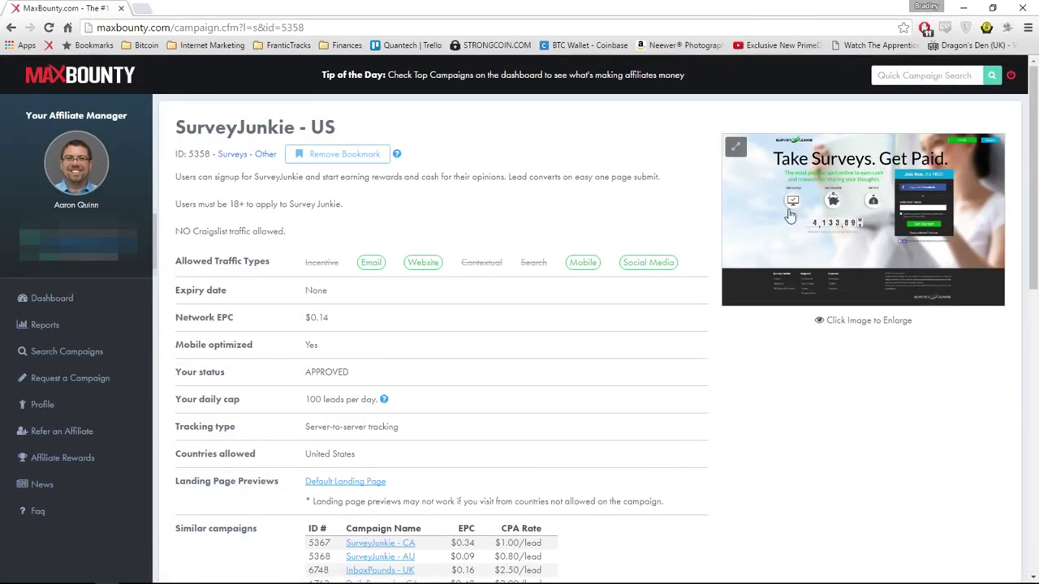
Step: Examine the SurveyJunkie - US campaign's target country, enlarged landing page preview and CPA rate
drag(306, 125, 388, 128)
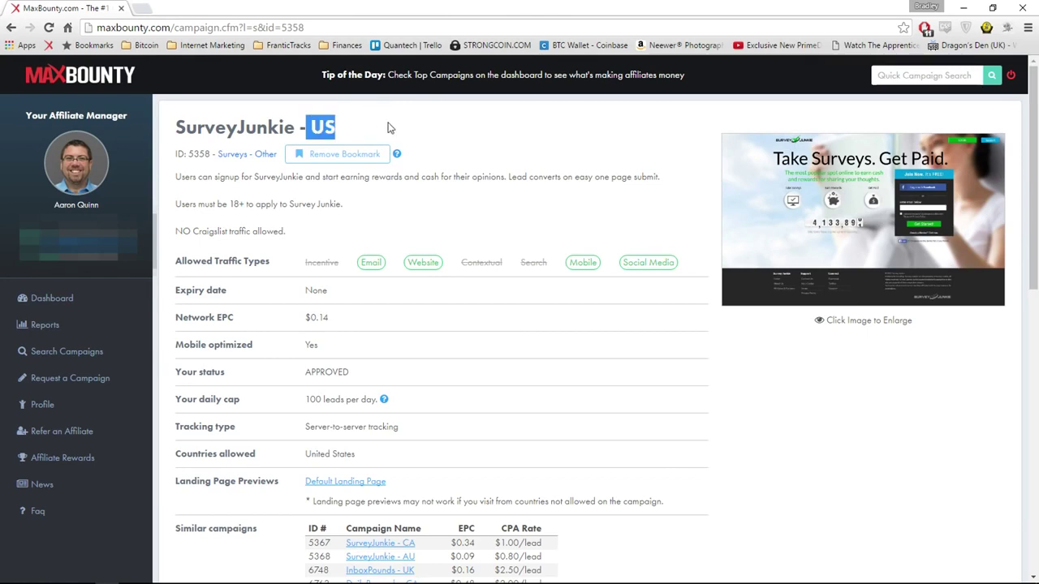
click(800, 205)
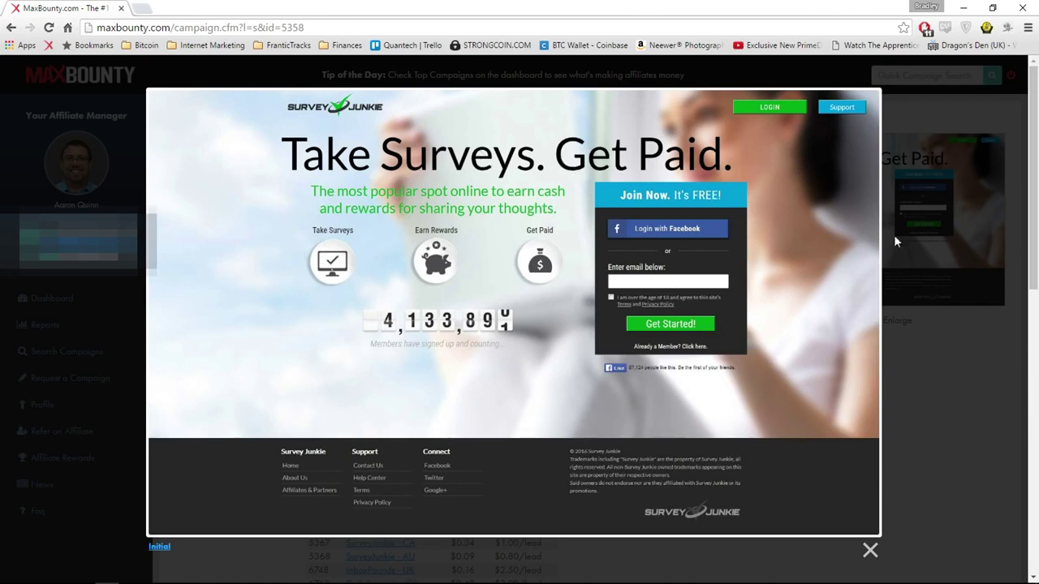
click(1019, 180)
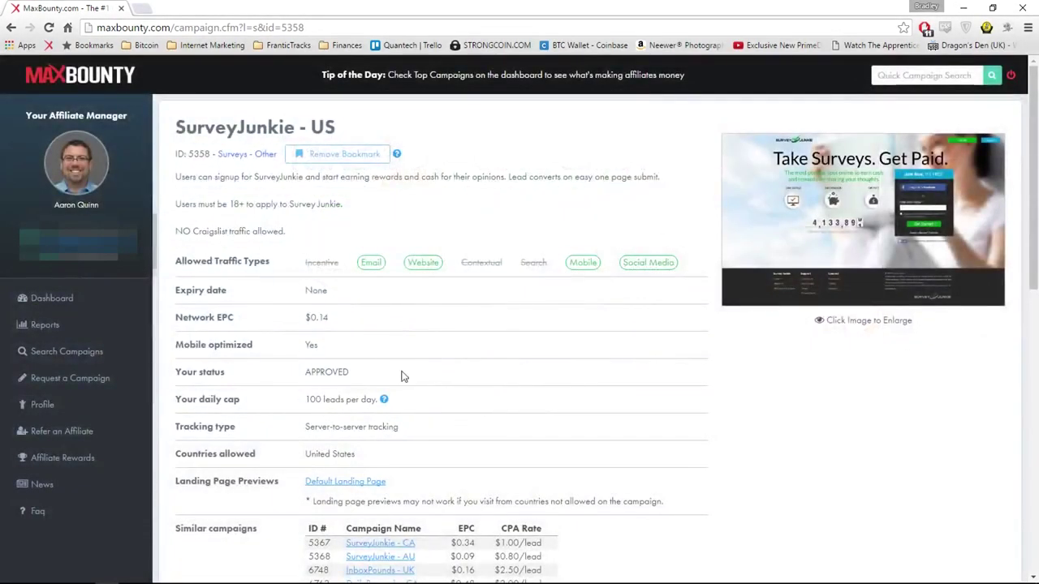
scroll(418, 401, down, 2)
mouse_move(309, 545)
mouse_down()
mouse_move(203, 545)
mouse_move(309, 545)
mouse_up()
click(333, 555)
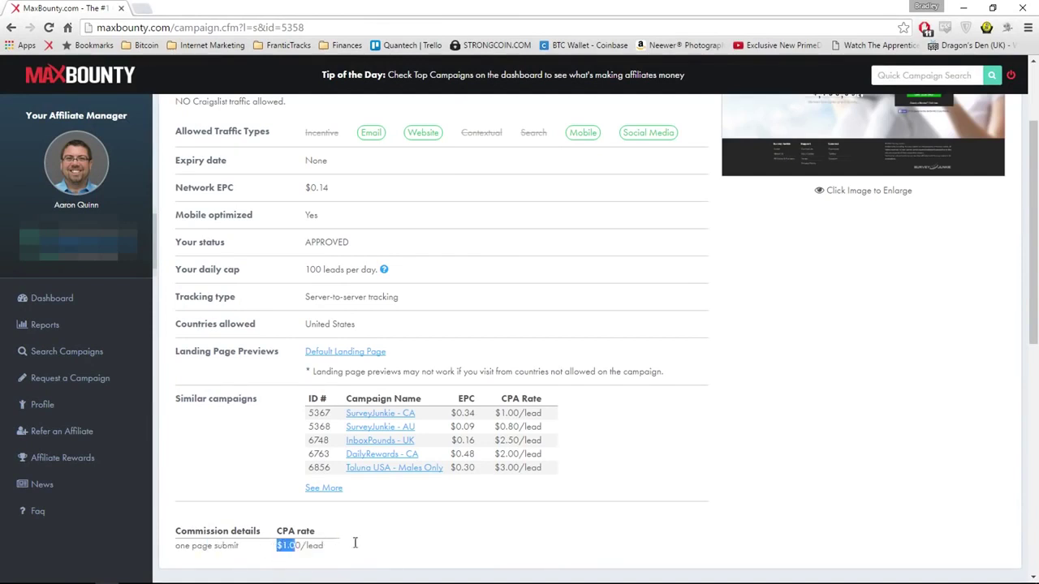
scroll(371, 550, up, 2)
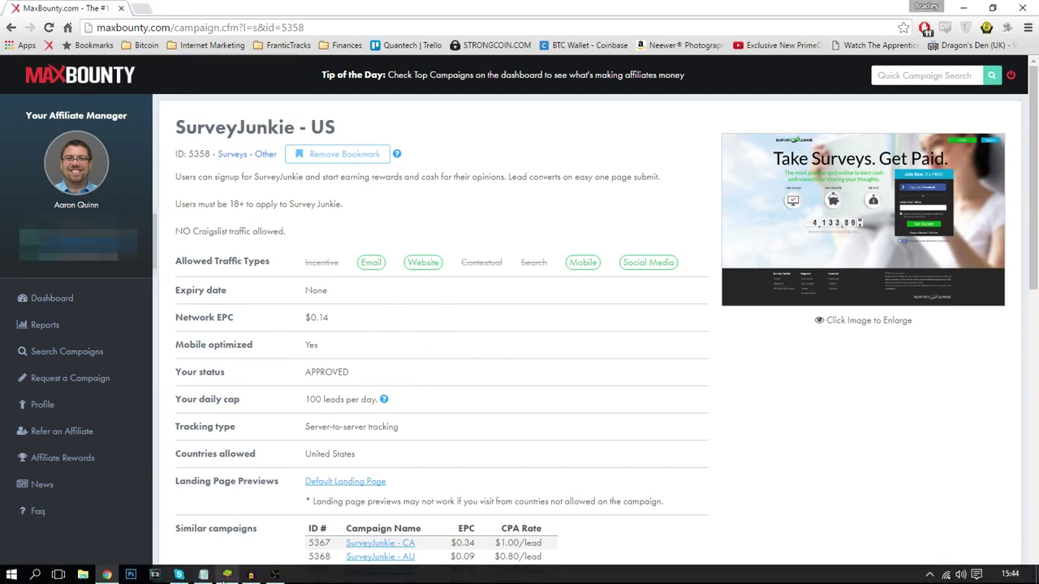
Step: Close the BlueStacks website and place the BlueStacks App Player window with Instagram over the campaign page
click(227, 574)
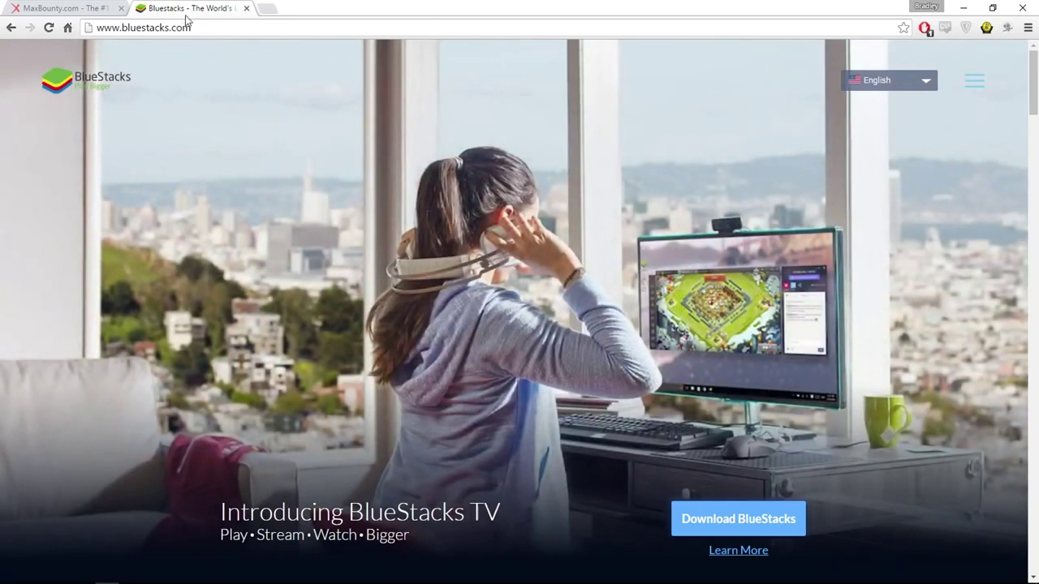
scroll(712, 548, down, 1)
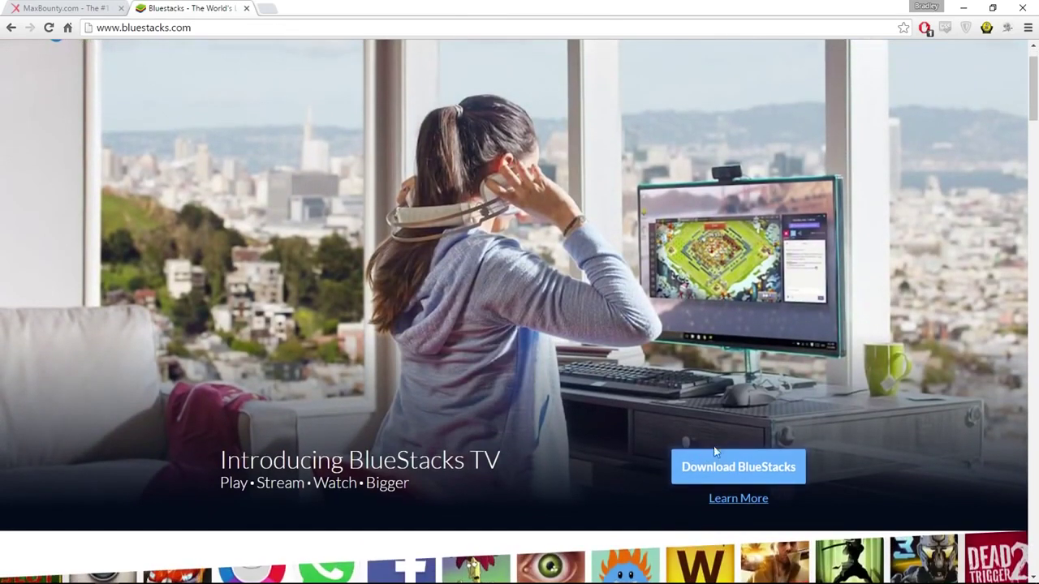
click(246, 8)
drag(851, 11, 609, 15)
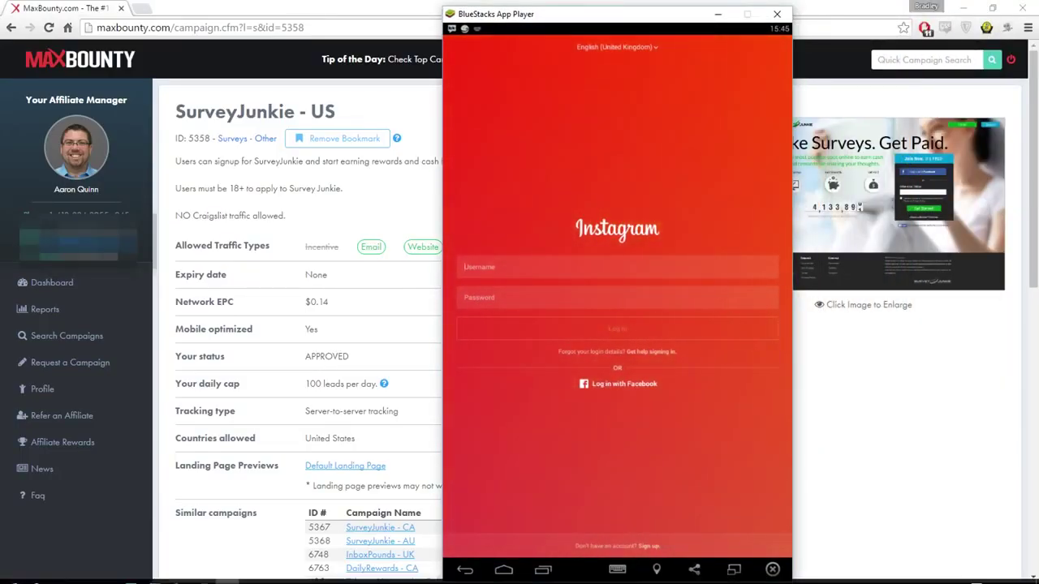
Step: Sign up for a new Instagram account by email, entering SurveyMom as the full name
click(646, 546)
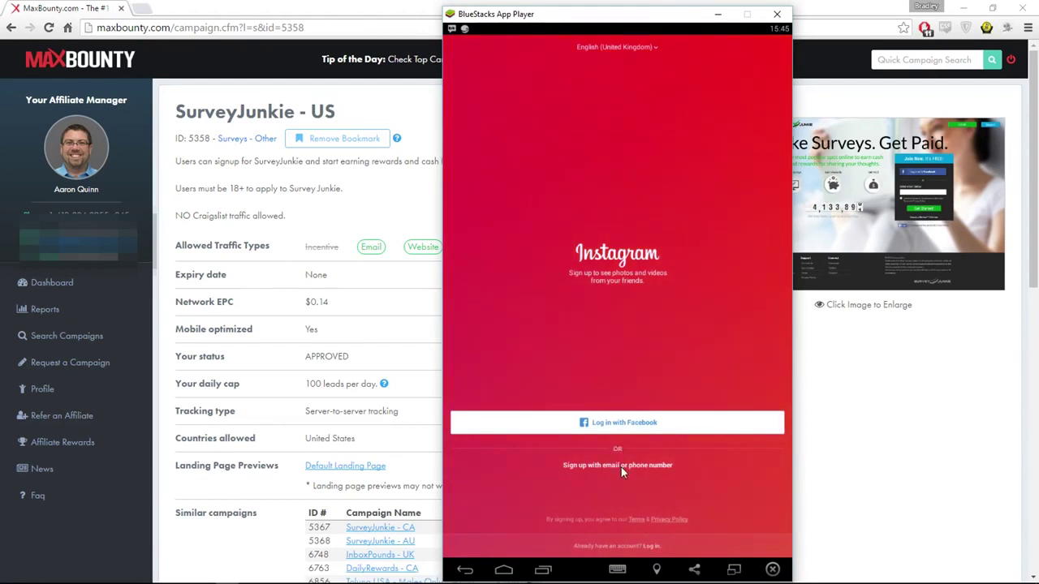
click(647, 466)
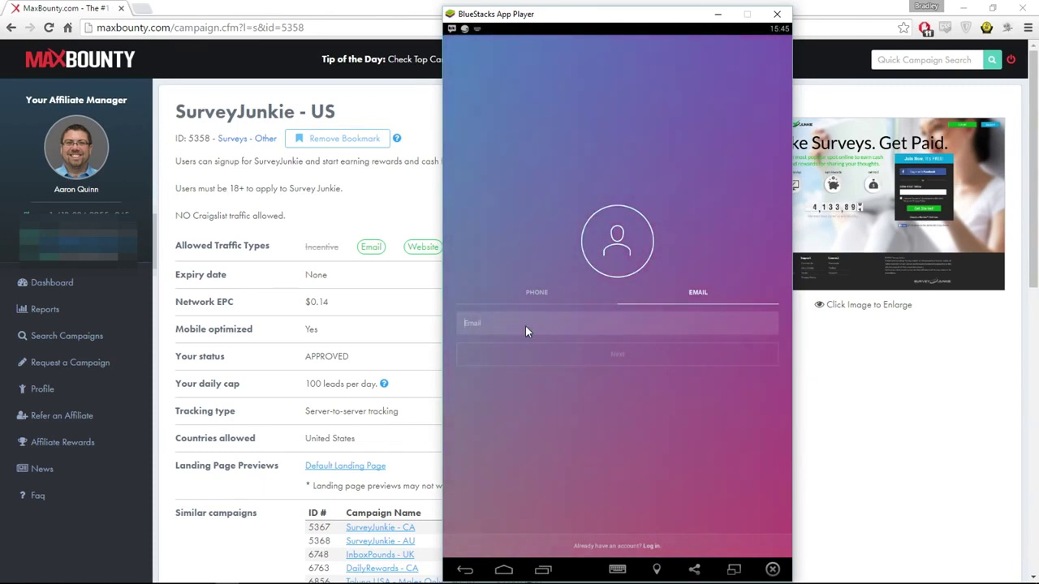
click(525, 326)
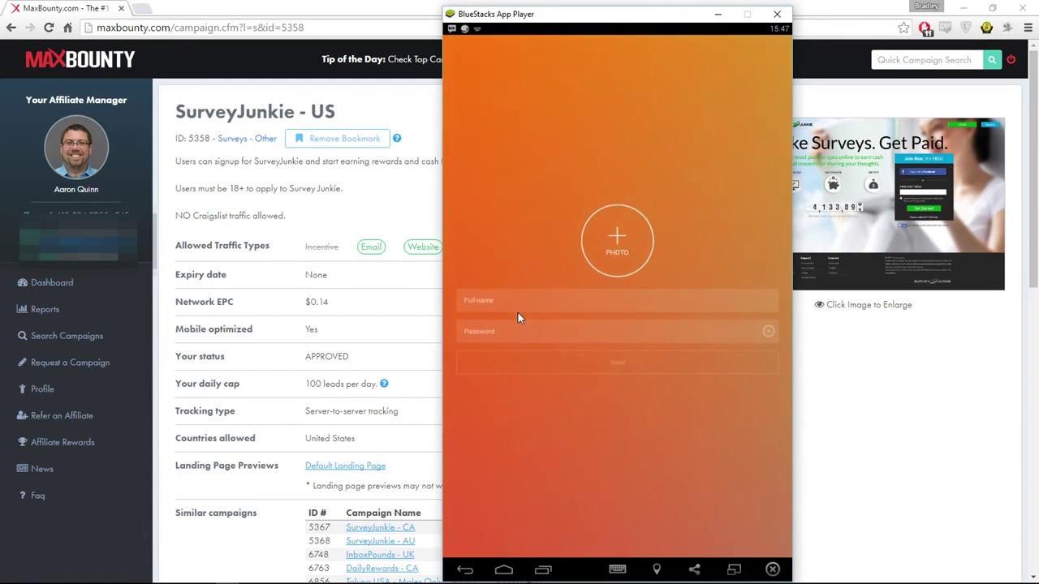
text(SurveyMom)
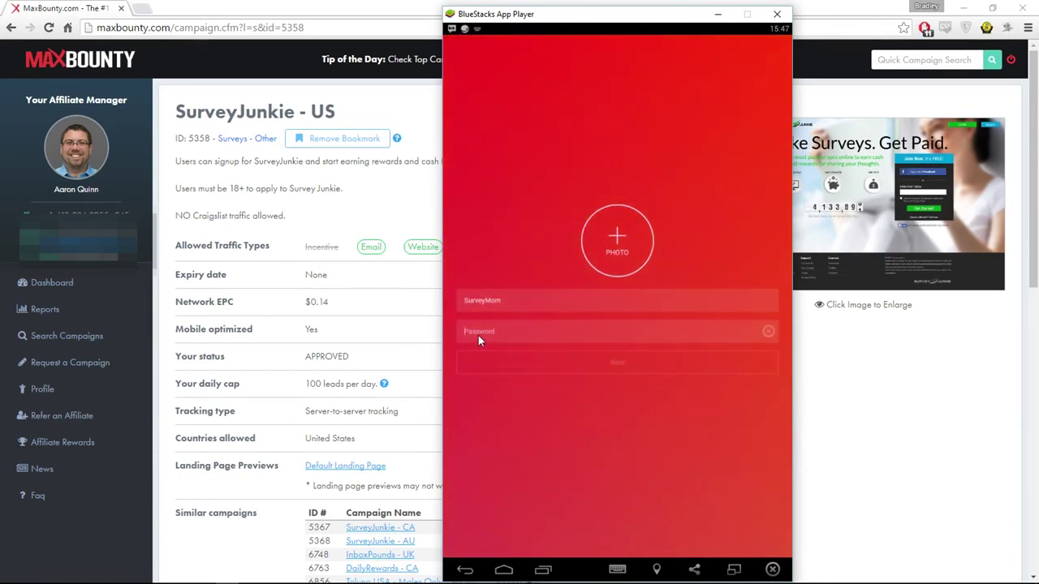
key(Return)
Step: Replace the suggested Instagram username with survey_mom
click(554, 212)
key(BackSpace)
key(BackSpace)
key(BackSpace)
key(BackSpace)
key(BackSpace)
key(BackSpace)
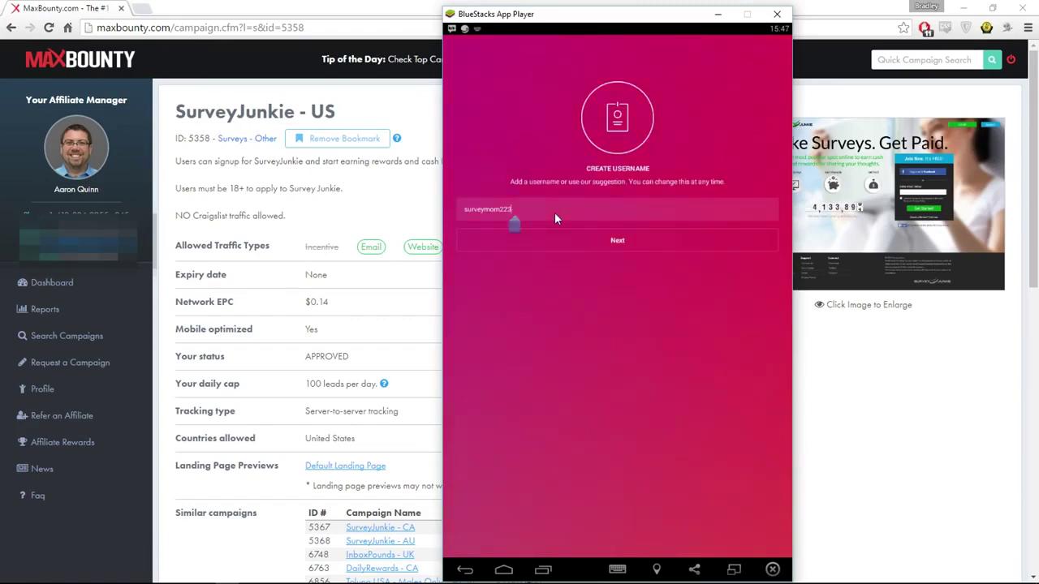
key(BackSpace)
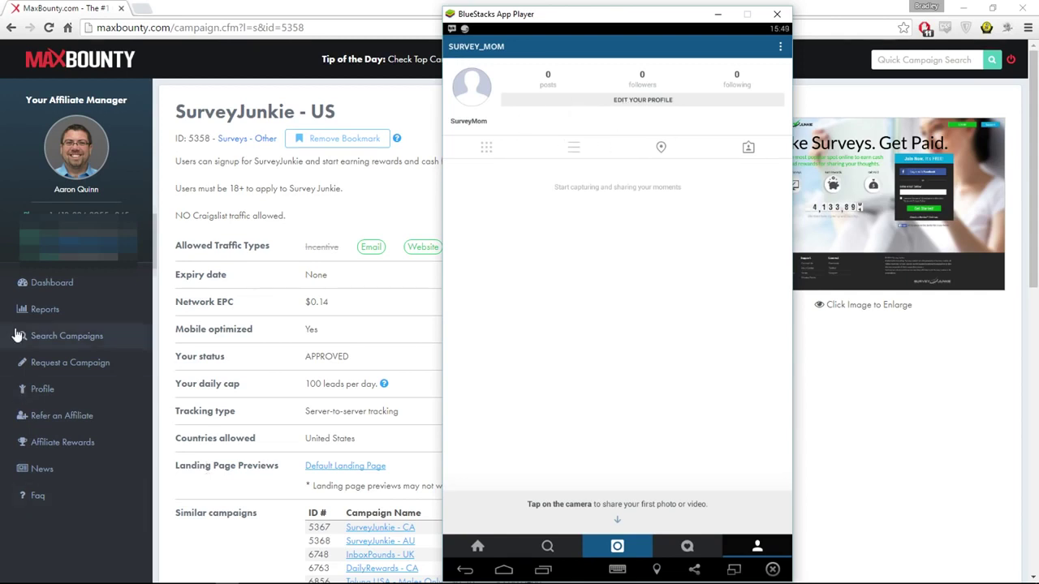
Step: Open the "9 Ways for Mom to Earn and Save" picture from the money mom image search at full size and start saving it
click(138, 7)
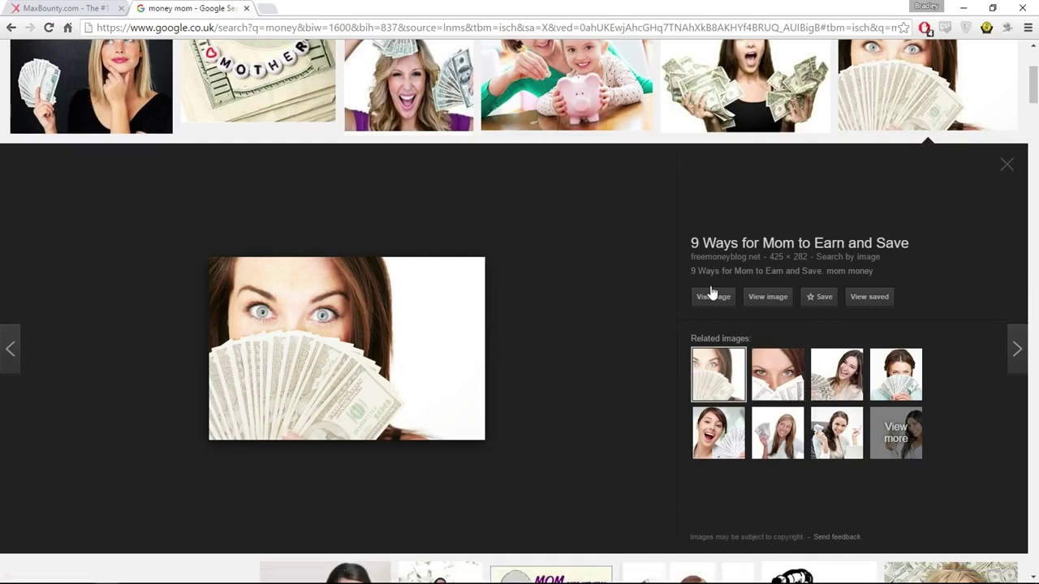
click(763, 297)
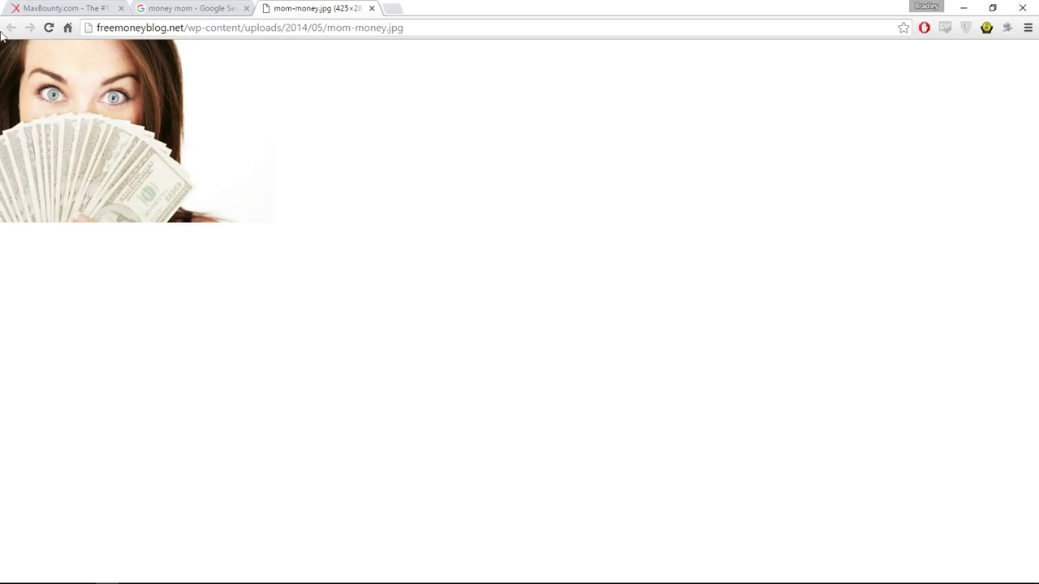
right_click(131, 153)
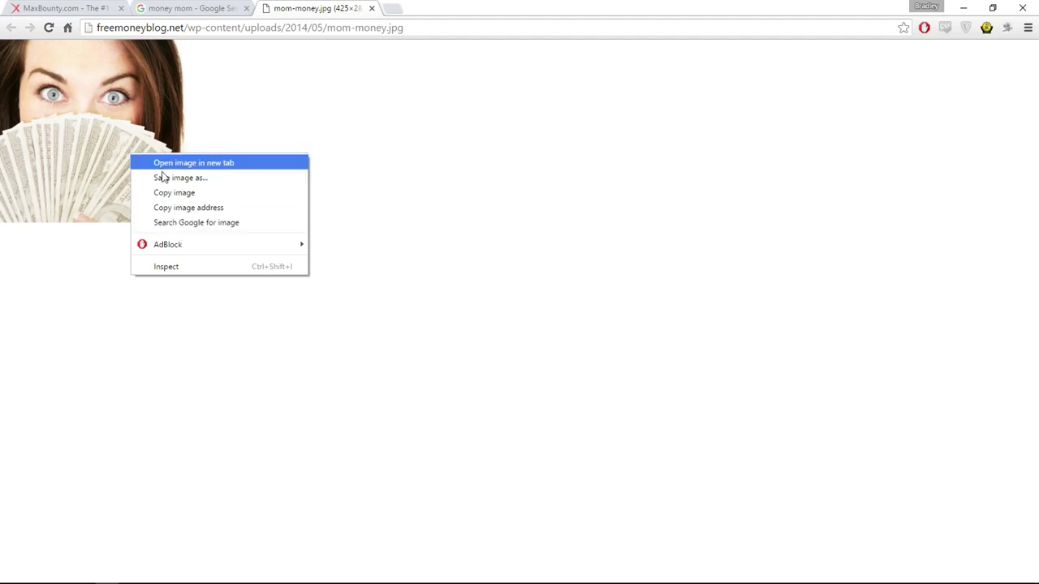
click(229, 188)
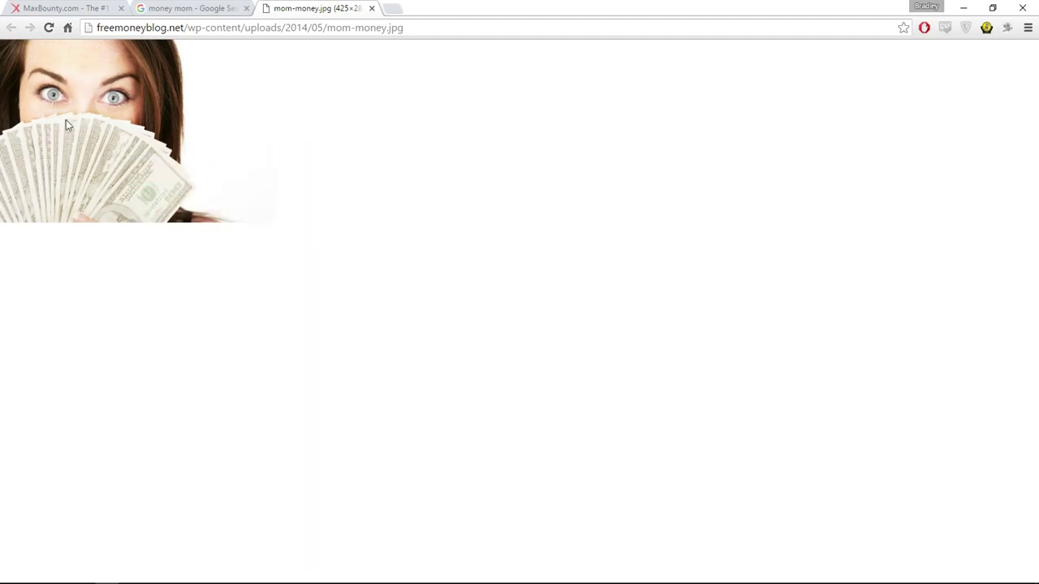
scroll(61, 116, up, 3)
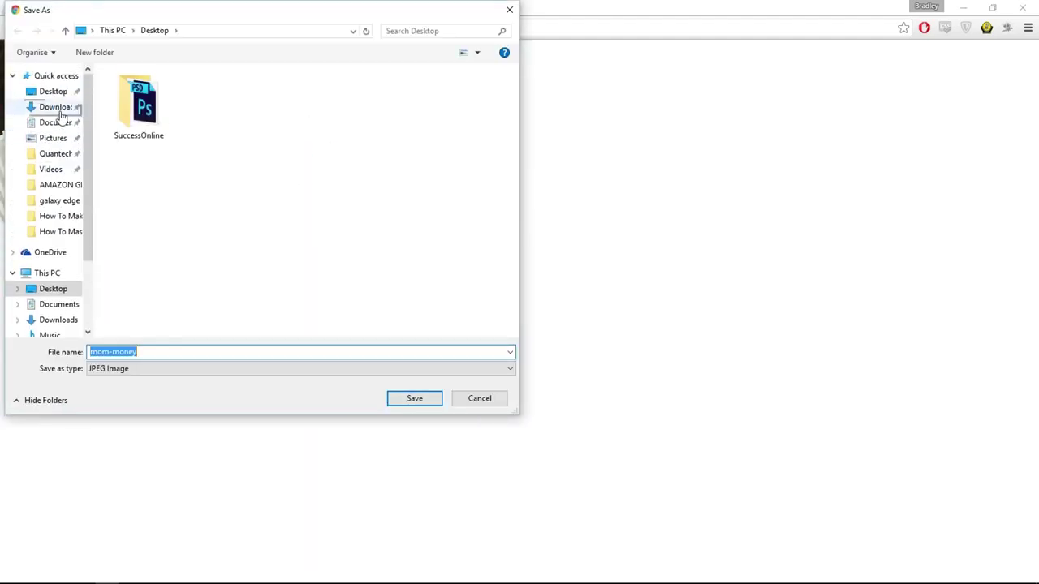
Step: Create an Instagram folder on the Desktop and save the picture in it as the JPEG image mom-money
click(53, 91)
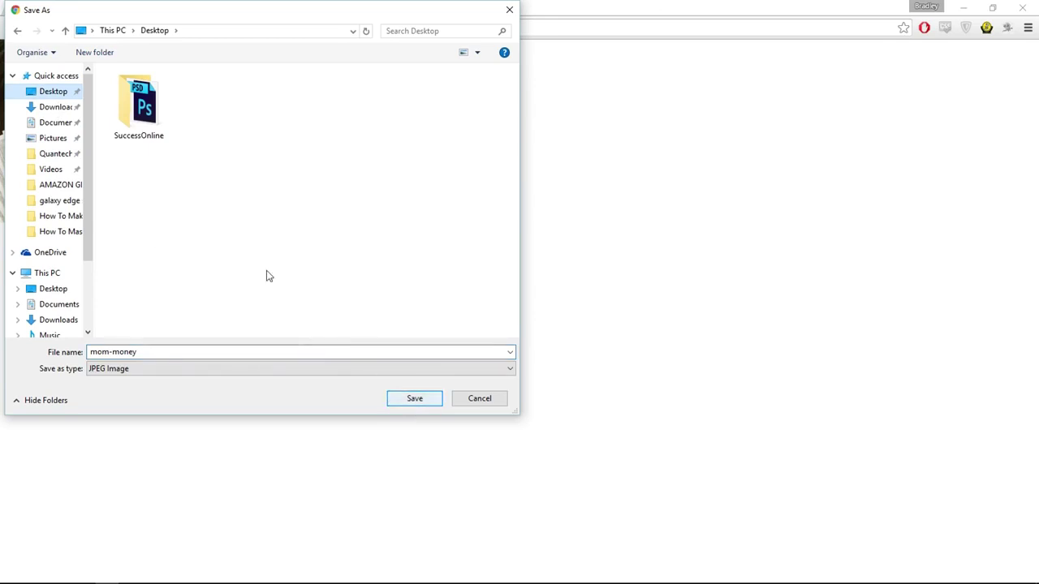
click(97, 53)
text(Instagram)
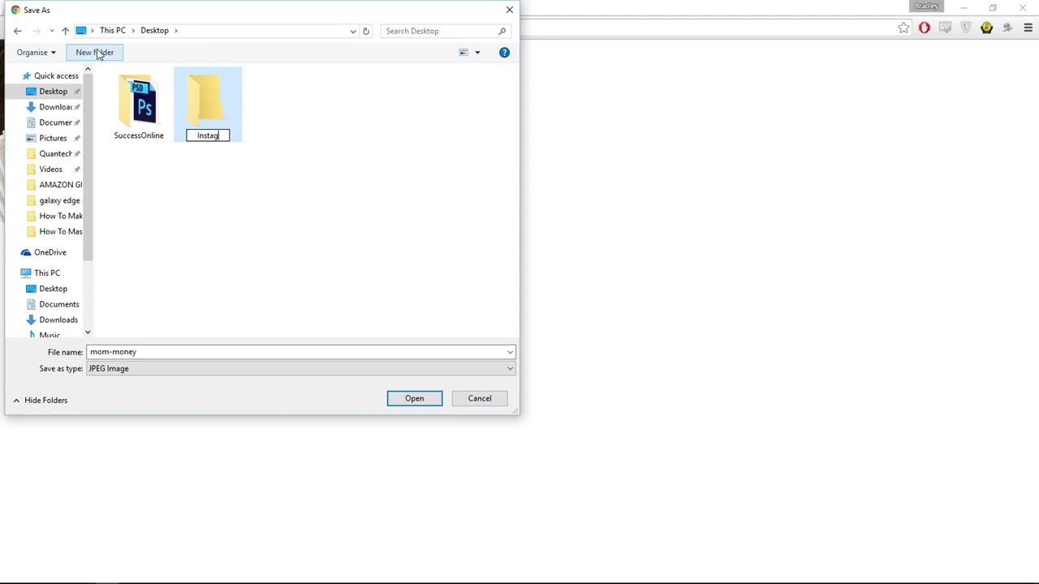
key(Return)
click(414, 398)
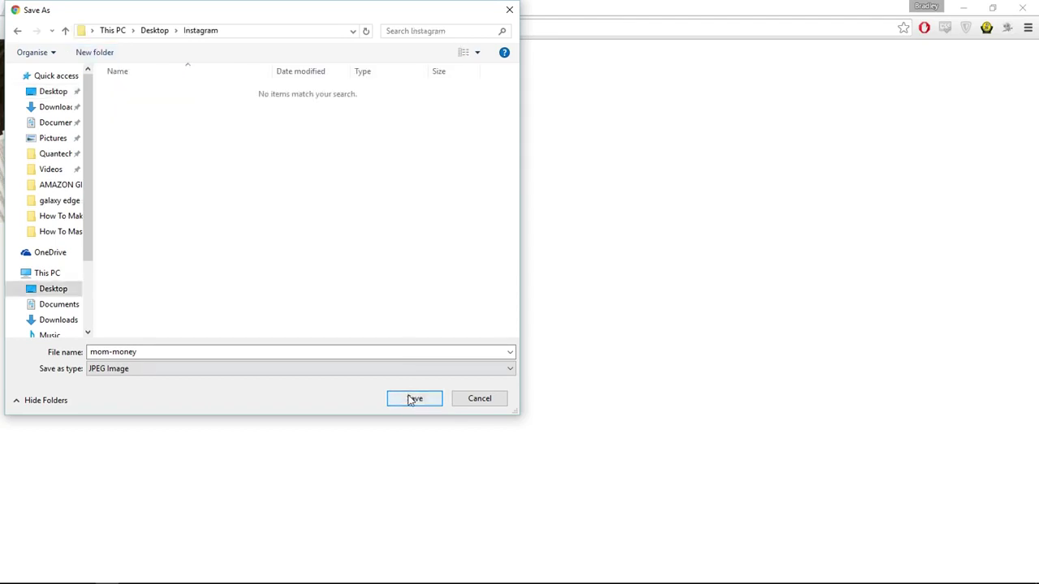
click(414, 398)
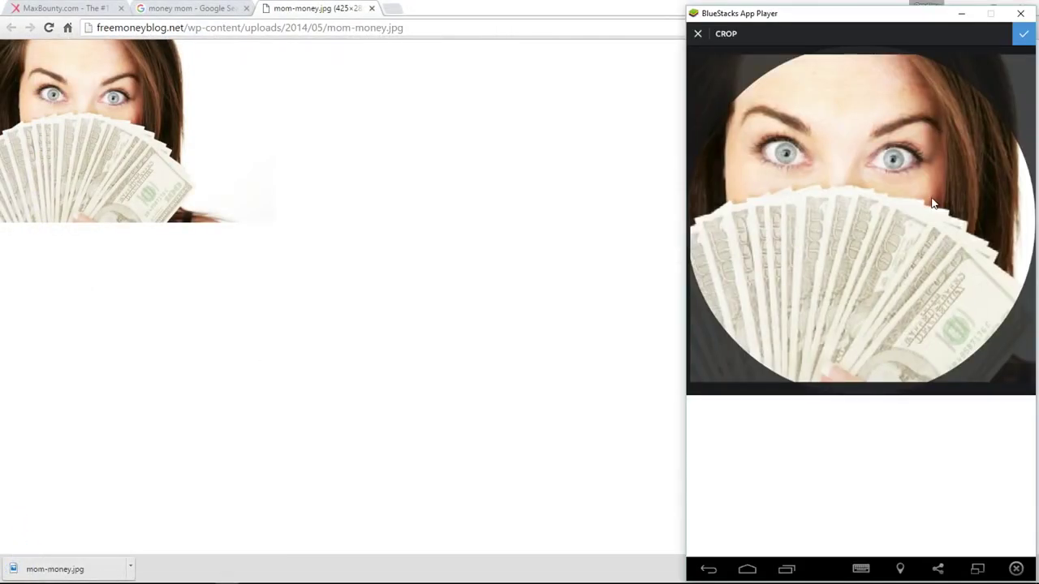
Step: Enlarge the mom-money picture to fill the circular profile photo crop in Instagram and accept the crop
scroll(925, 203, up, 2)
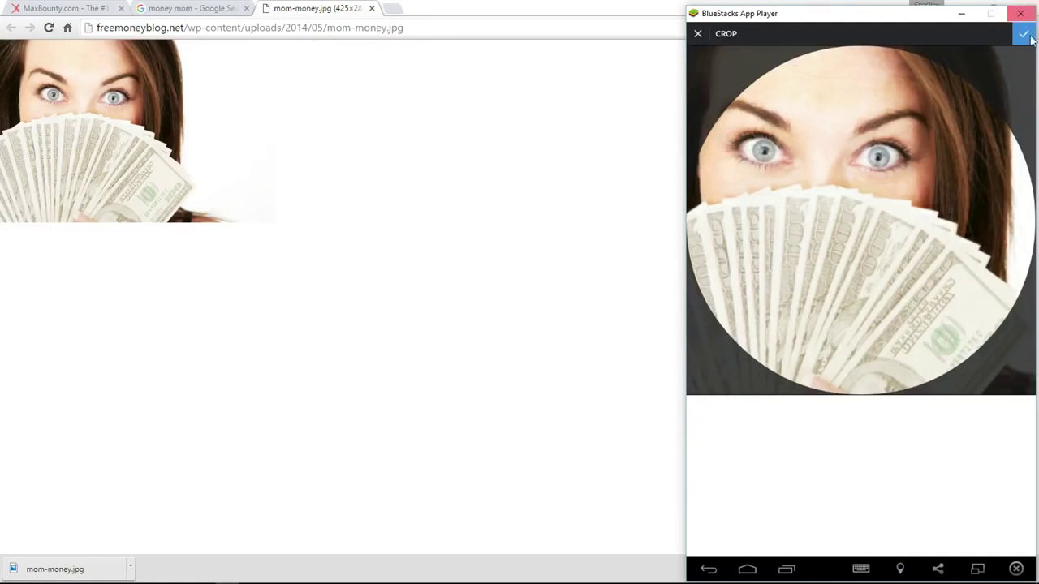
click(1024, 37)
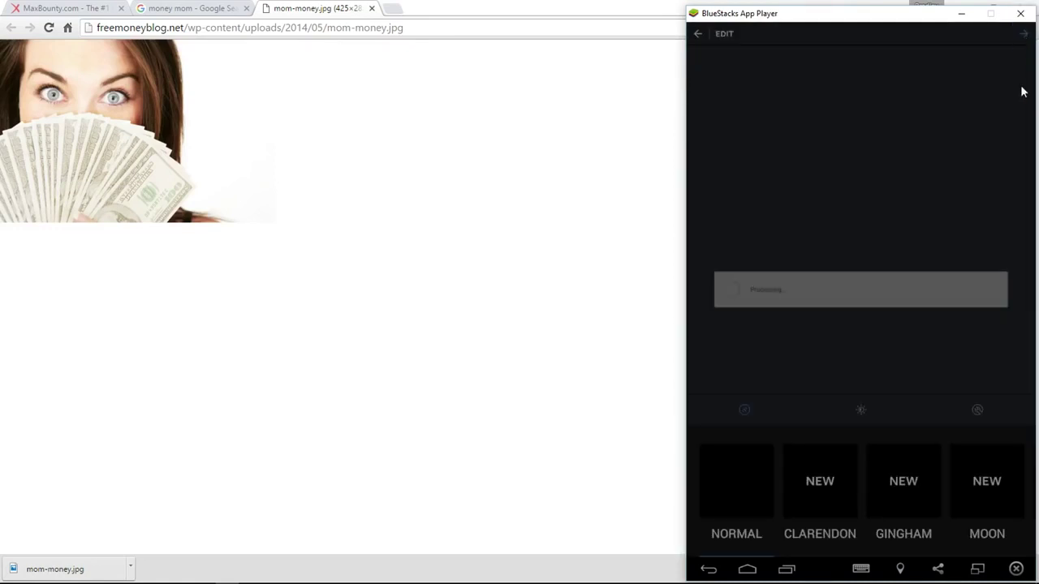
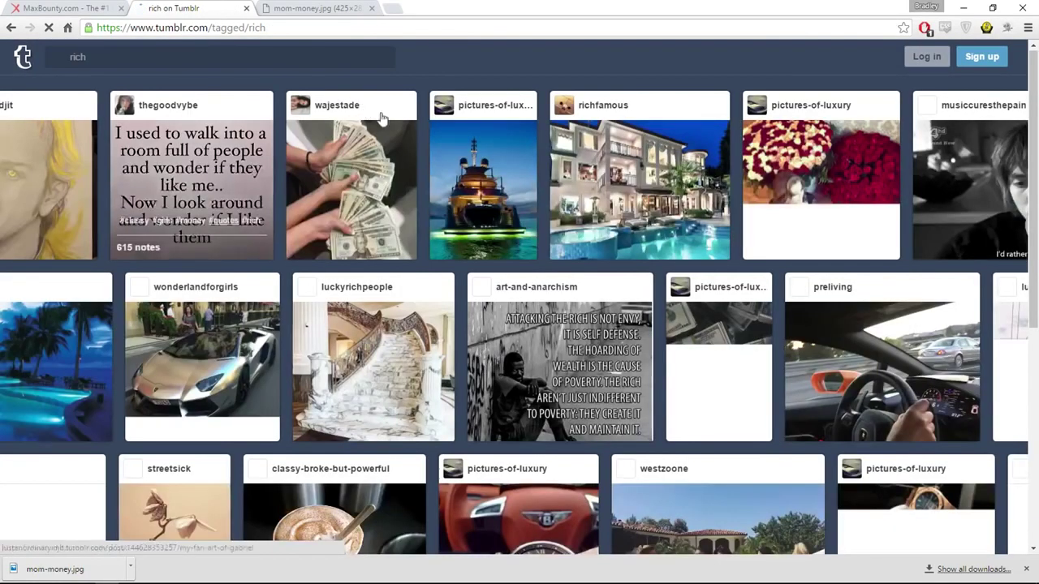
Step: Search Tumblr for money to find pictures of cash and luxury items
click(182, 55)
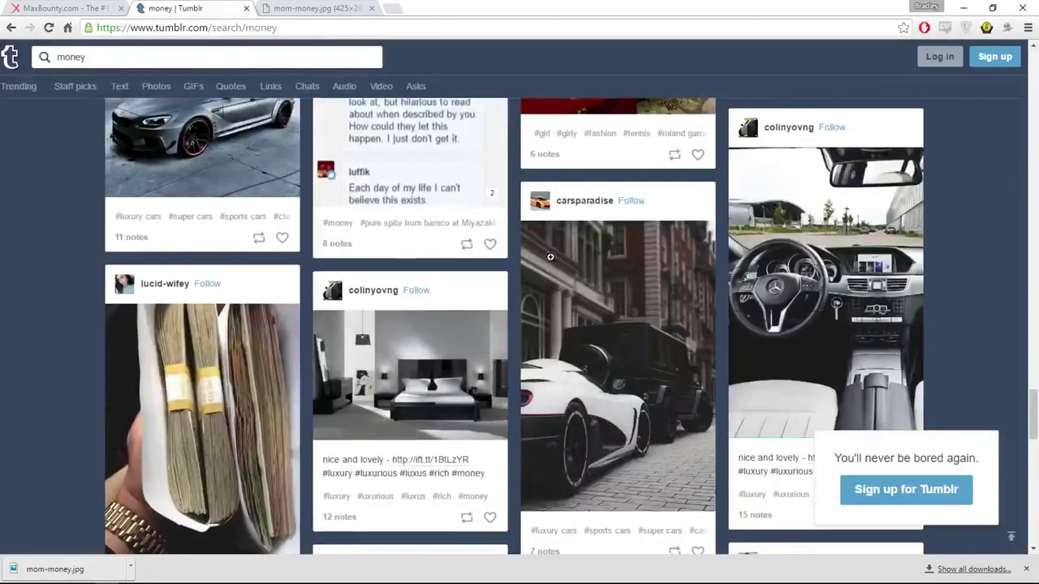
Step: Open the black-and-white "Let's go" money jar picture from the Tumblr results and save it as a JPEG image in the Desktop Instagram folder
scroll(570, 300, down, 2)
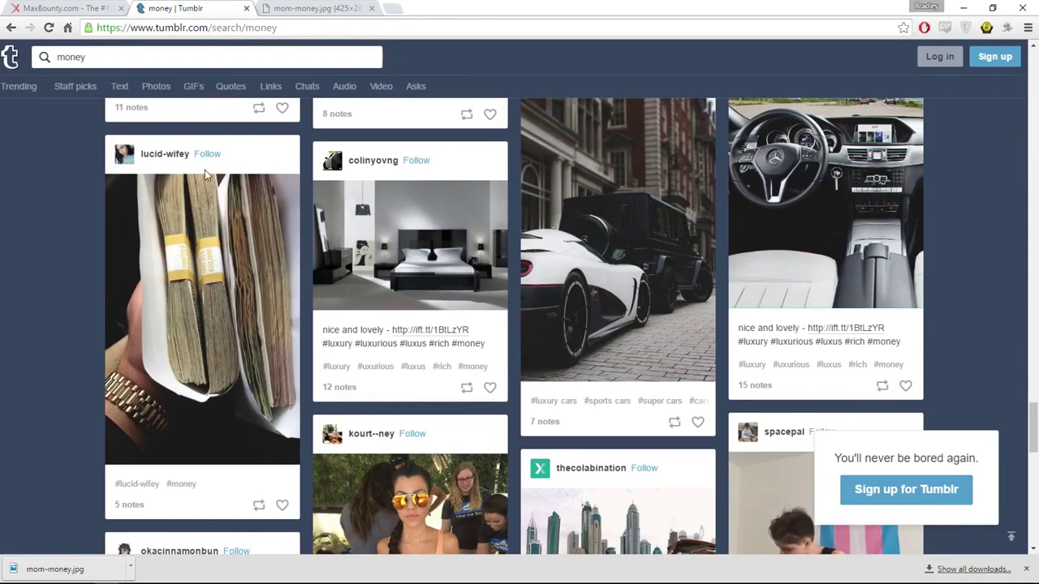
scroll(205, 213, down, 5)
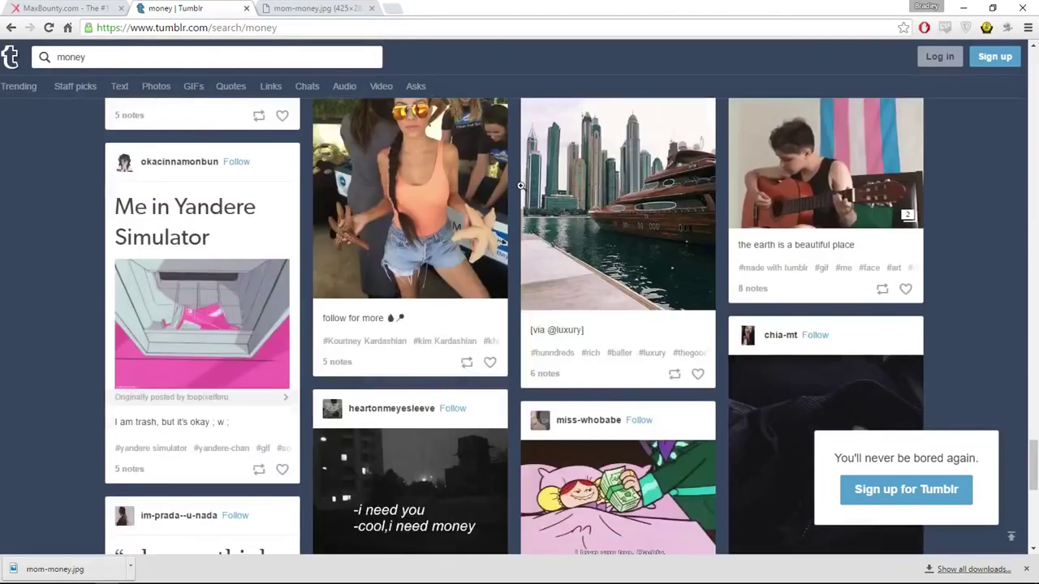
scroll(519, 292, down, 5)
click(587, 296)
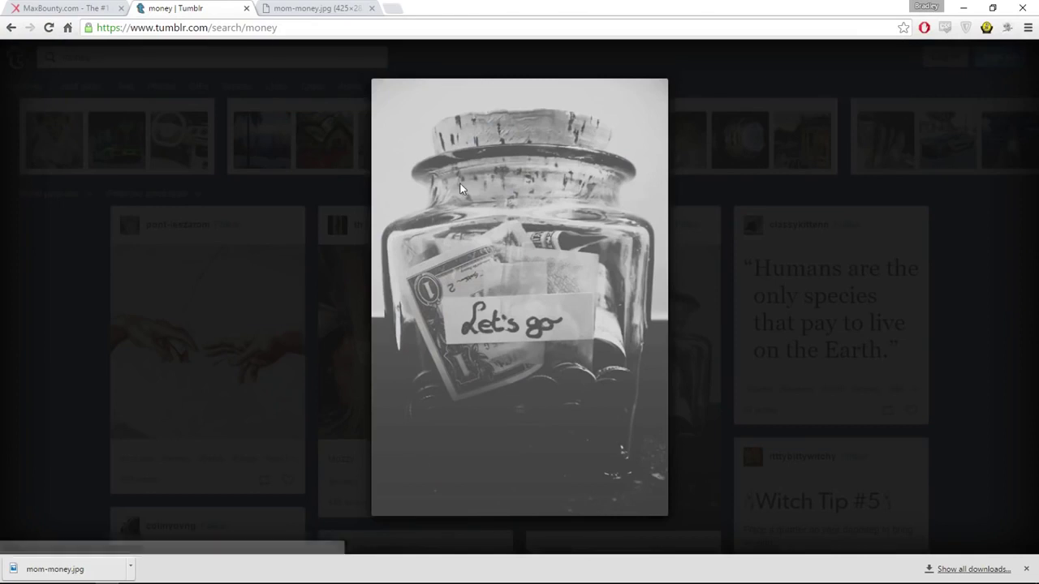
right_click(439, 200)
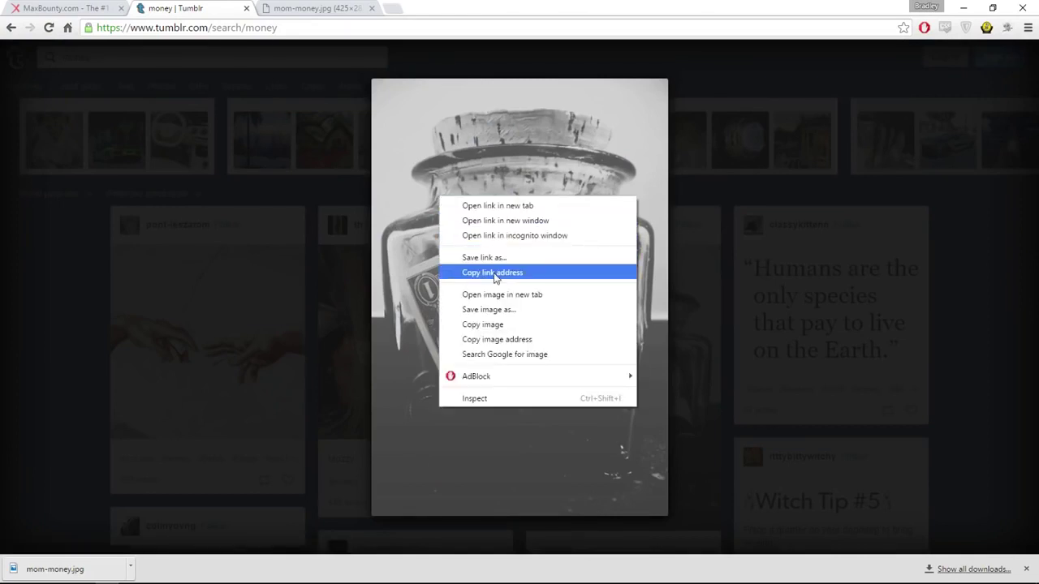
click(503, 309)
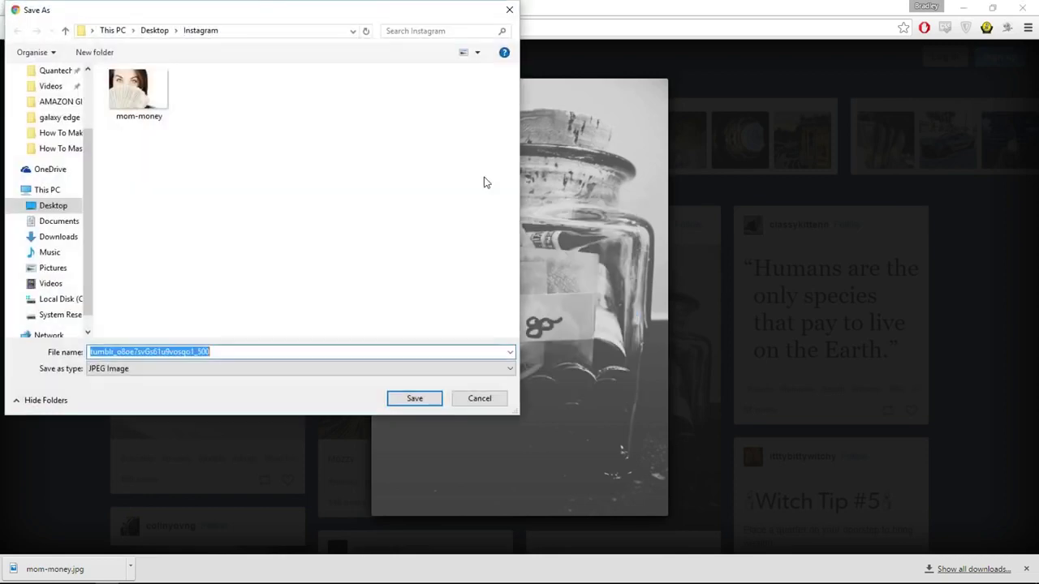
click(420, 400)
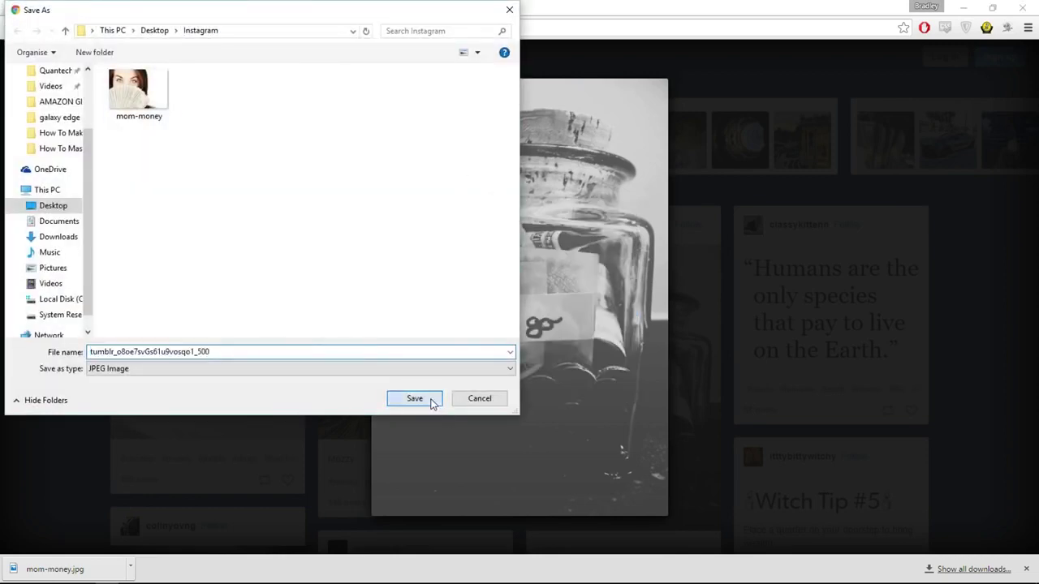
click(65, 283)
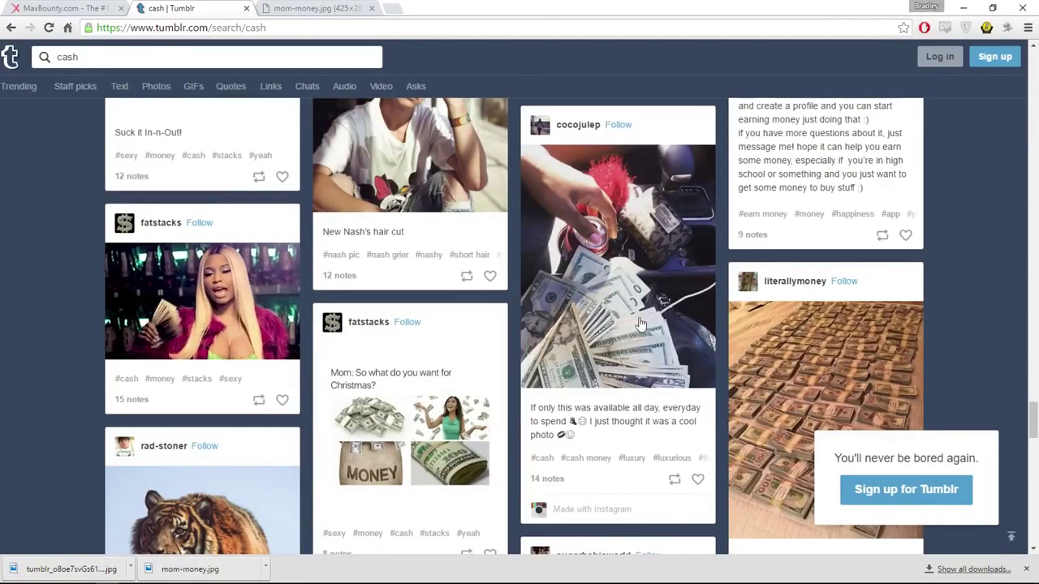
Step: Open the Instagram post behind the Tumblr photo of cash in a car, save its picture, and search Instagram for #moneyteam
click(576, 294)
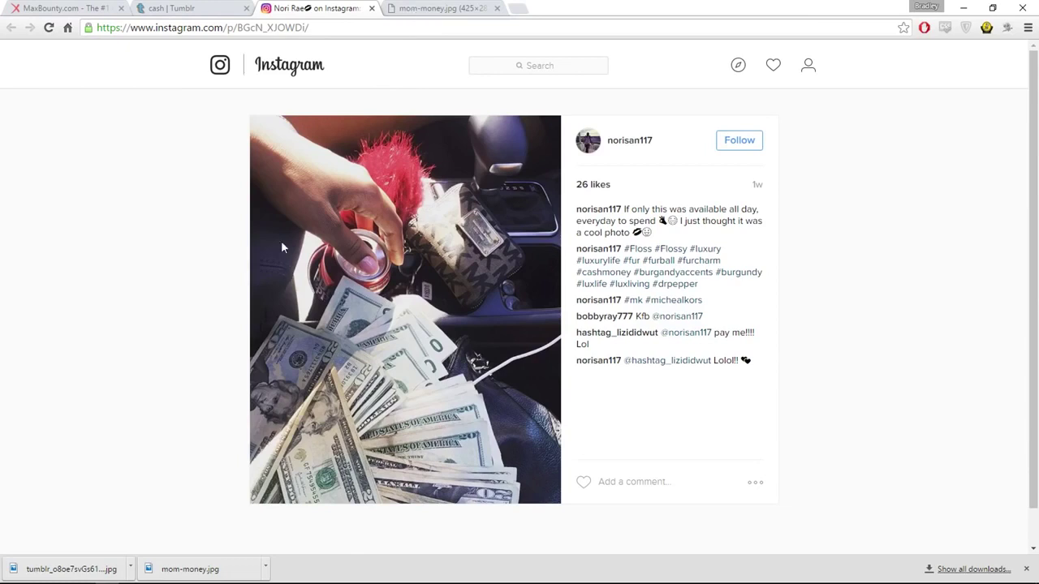
right_click(380, 240)
click(555, 65)
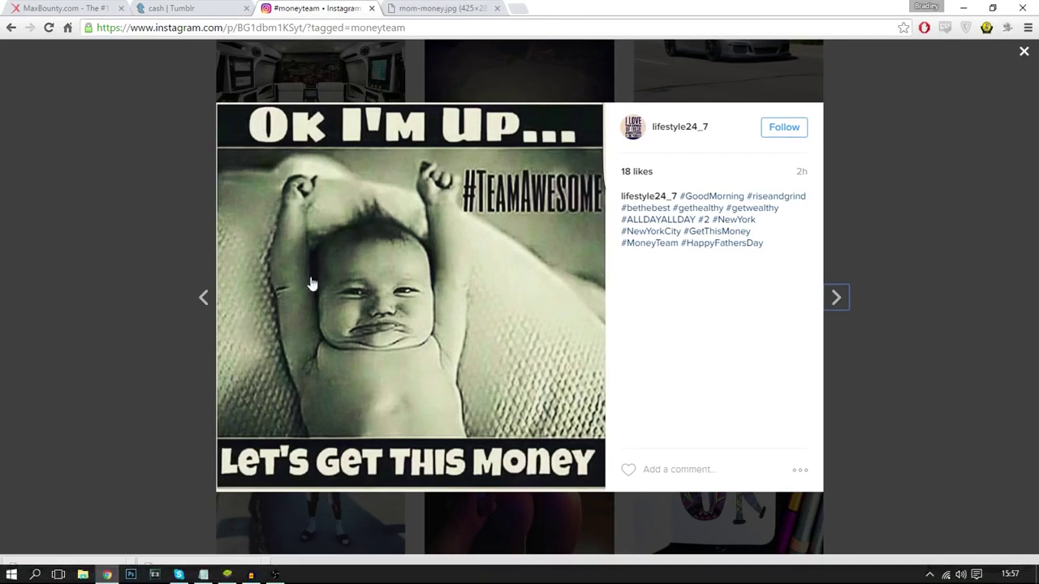
right_click(392, 174)
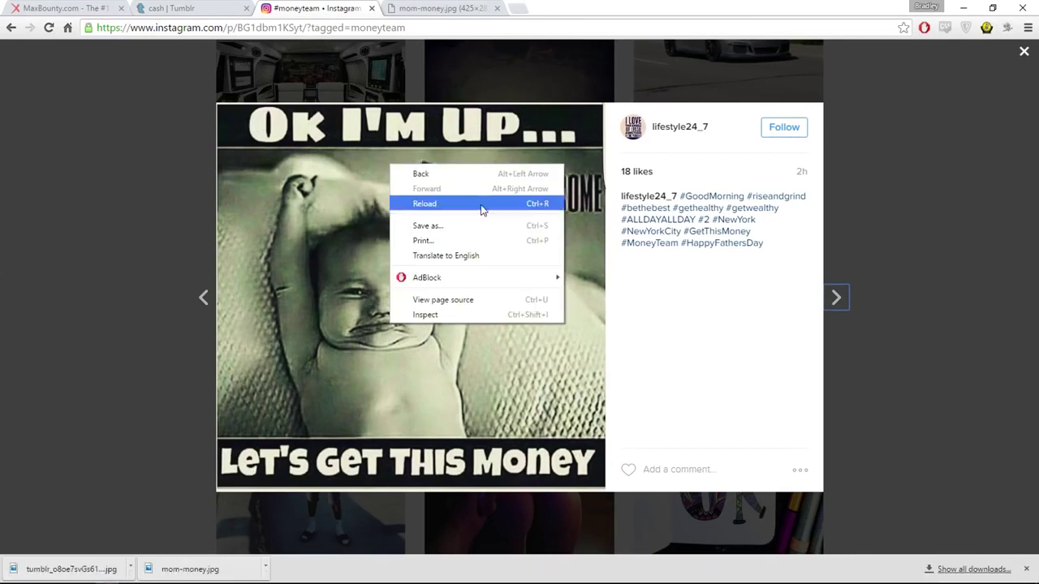
click(418, 225)
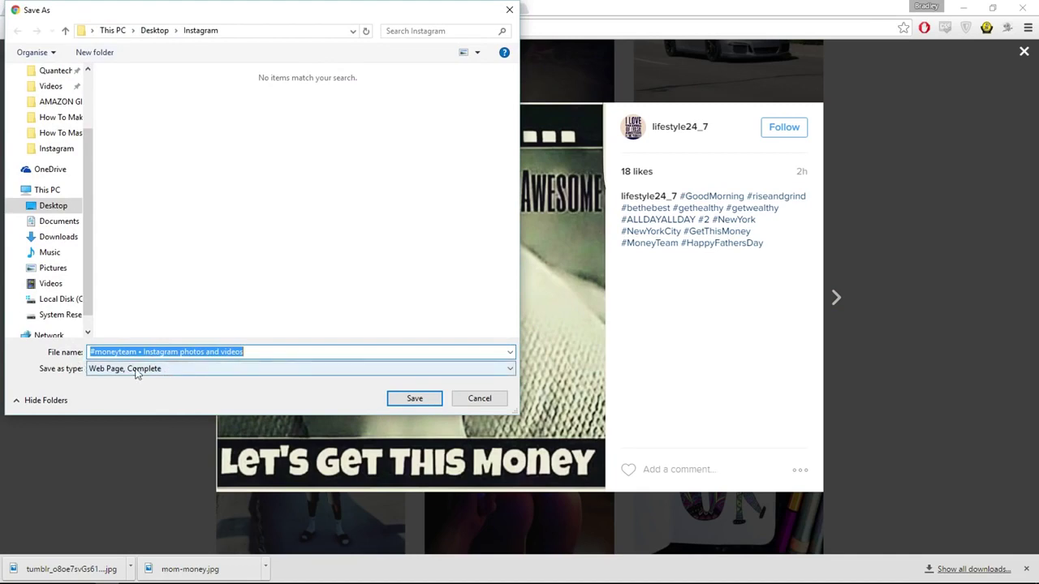
click(479, 398)
Step: Open Snipping Tool and capture the whole "Ok I'm Up... Let's Get This Money" baby picture from the post
key(super)
text(sn)
key(Return)
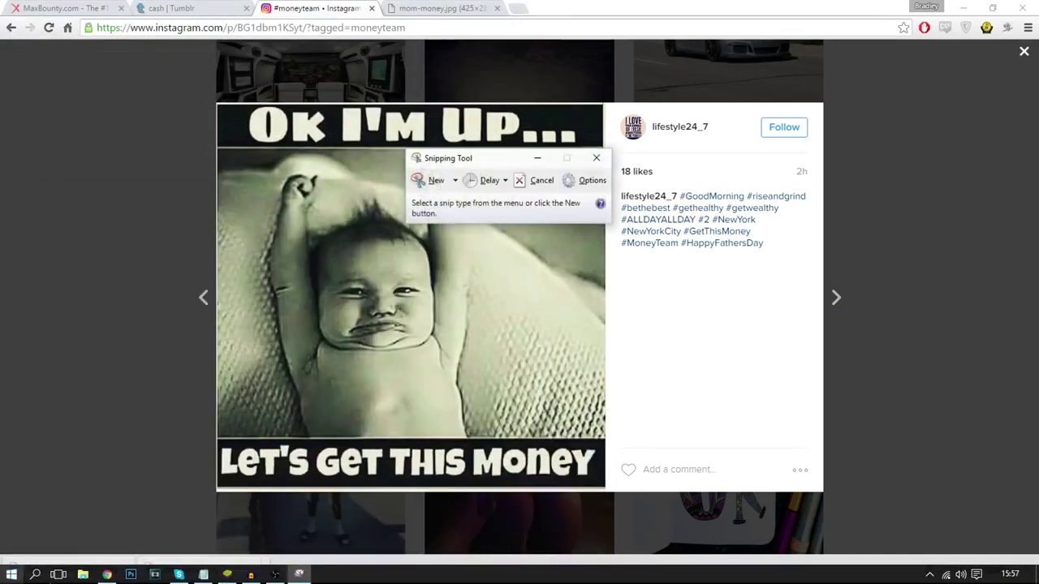
click(437, 180)
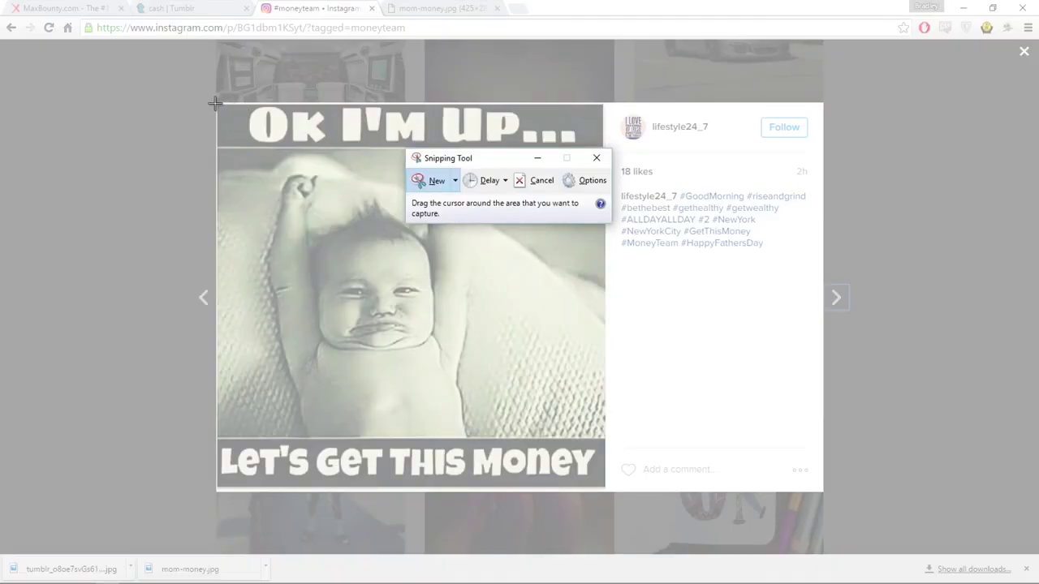
drag(216, 103, 602, 488)
Step: Save the snip as the PNG image Capture in the Desktop Instagram folder and minimise Snipping Tool
right_click(406, 289)
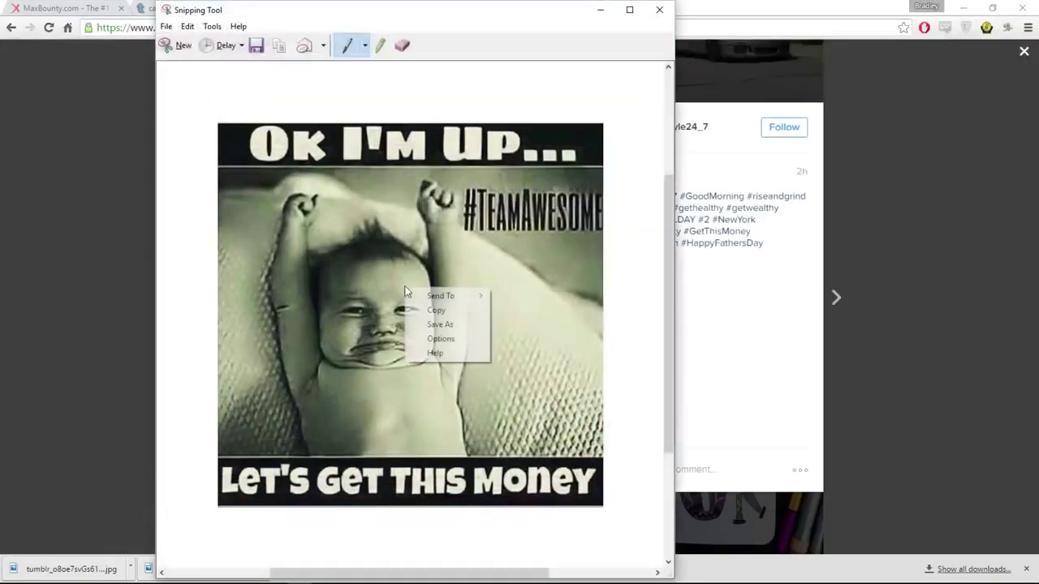
click(442, 326)
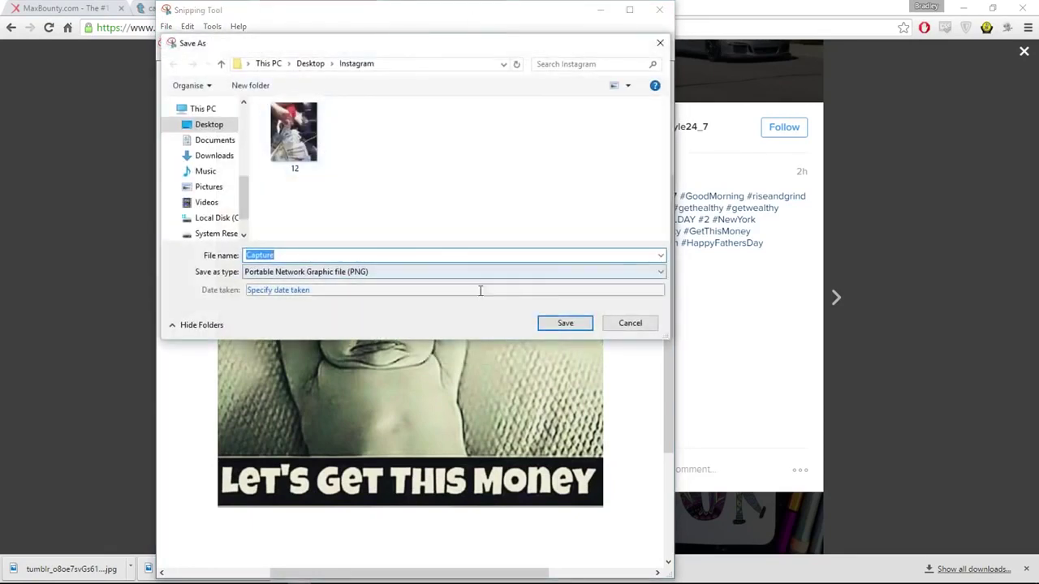
click(545, 321)
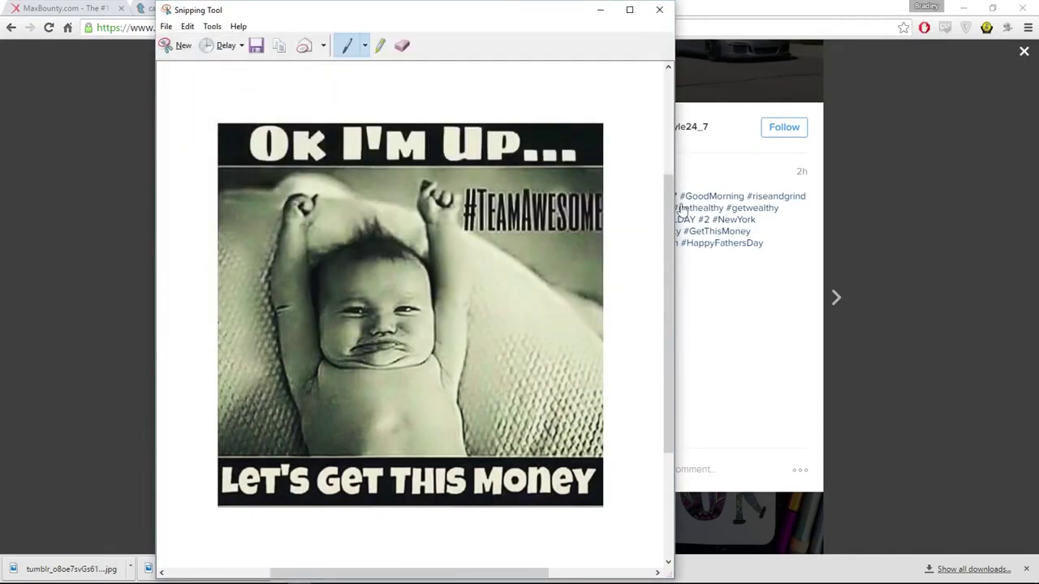
click(597, 9)
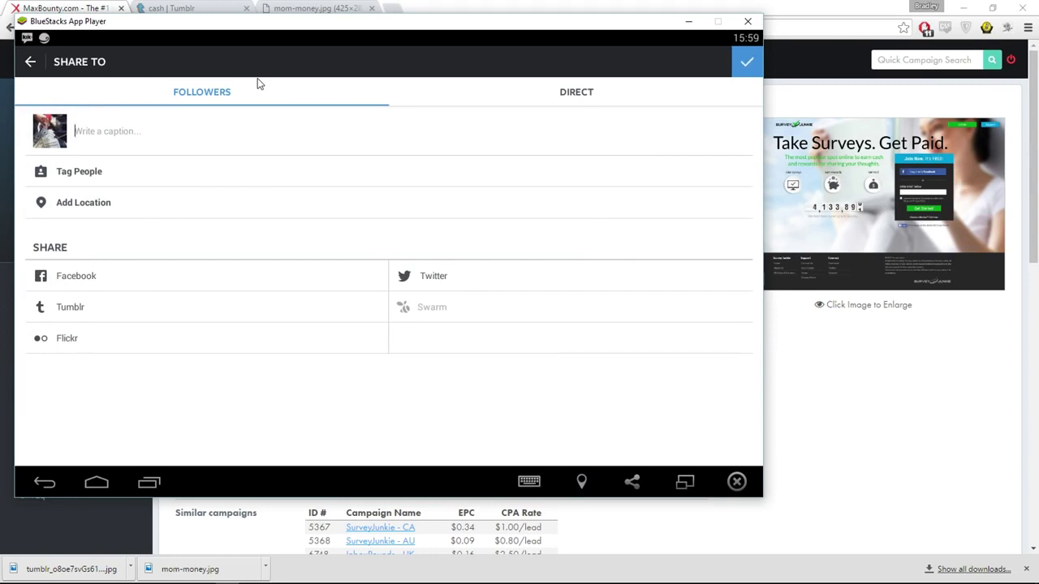
Step: Caption the photo "I strive to create an amazing life for my family. #goals #money #mom #singlemom Make money like i do, link in bio! See you around."
text(I strive to create an amazing life for my family. #goals #money #mom #singlemom  Make money like i do, link in bio! See you around.)
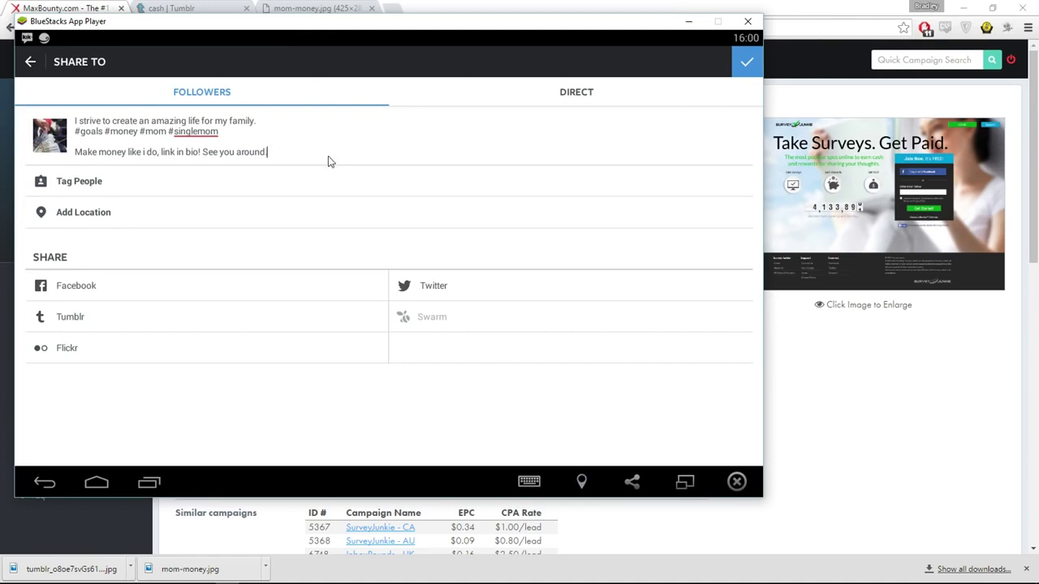
click(294, 156)
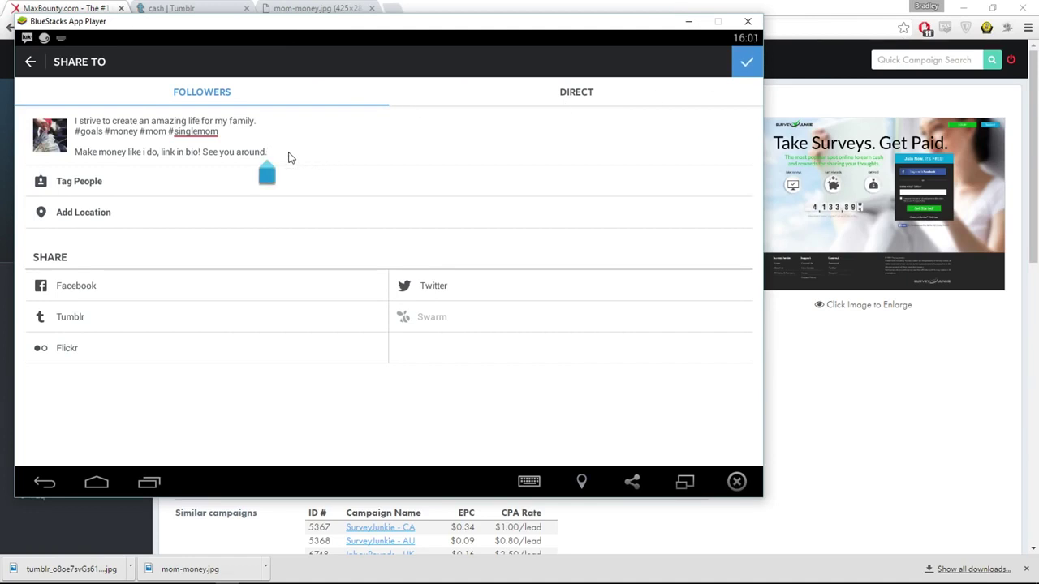
key(ctrl+Home)
key(ctrl+a)
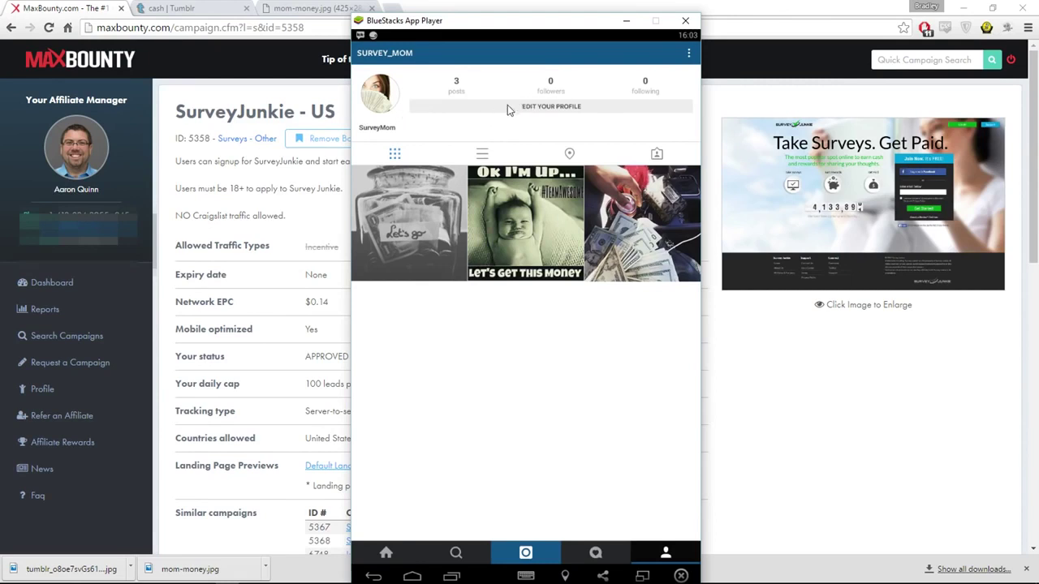
Step: Edit the Instagram profile's bio to read "Single mom, hard worker, I make money on the internet to help my children. JOIN ME!"
click(459, 114)
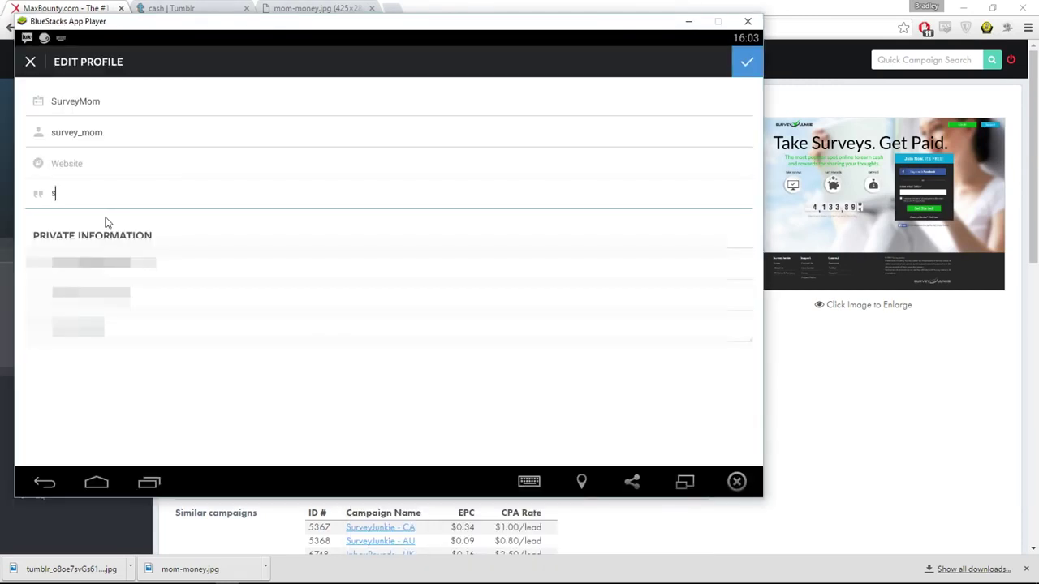
text(ingle mom, hardworker, I make money on the internet to help my children. JOIN ME!)
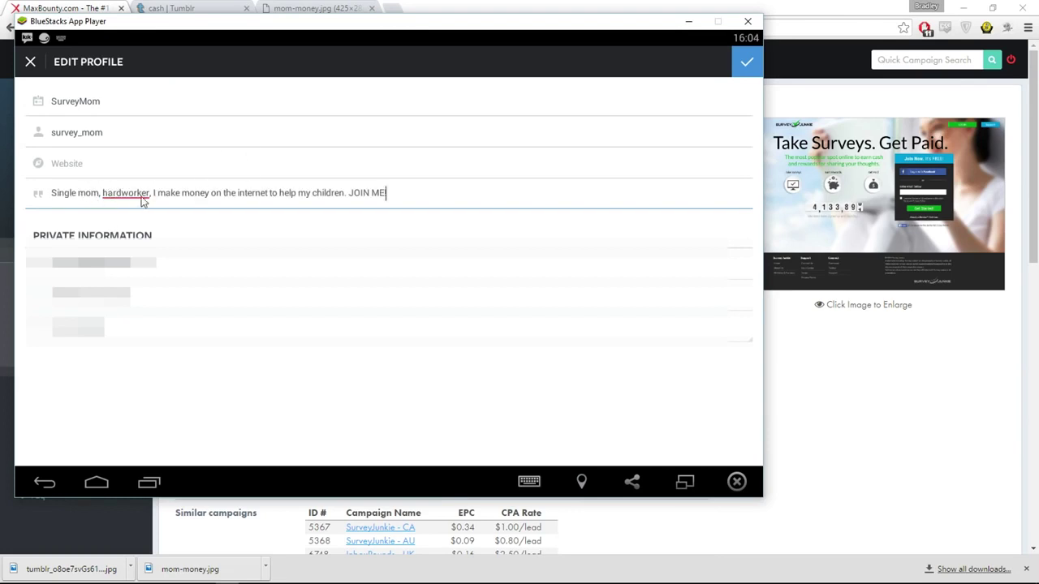
click(131, 198)
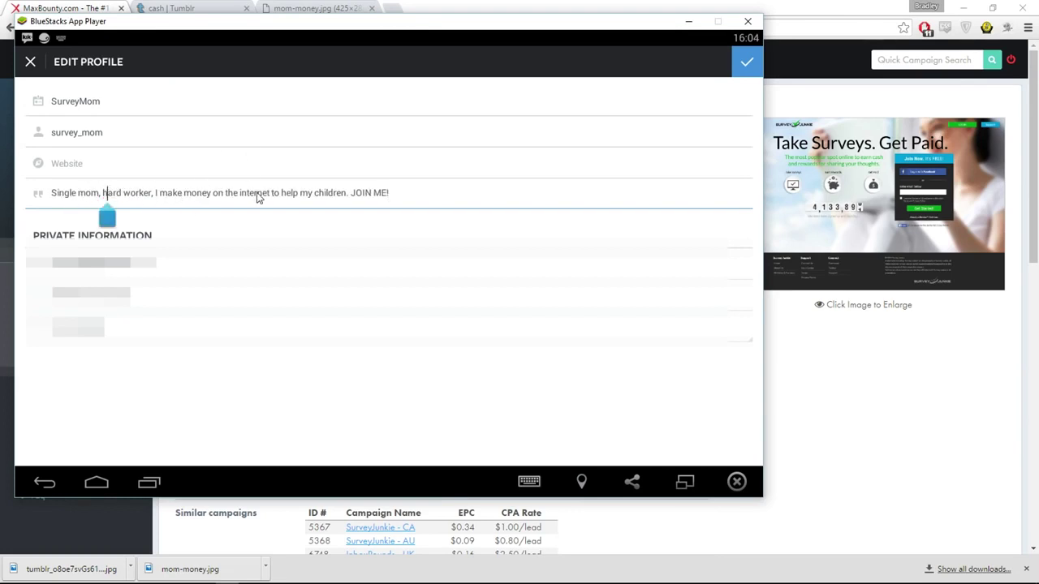
click(303, 199)
click(335, 200)
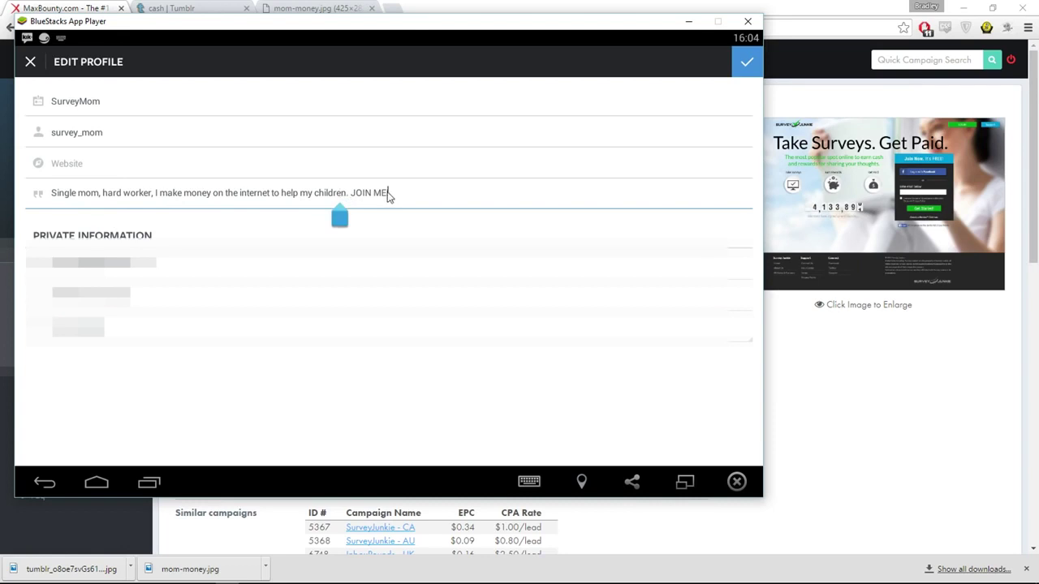
click(390, 194)
key(BackSpace)
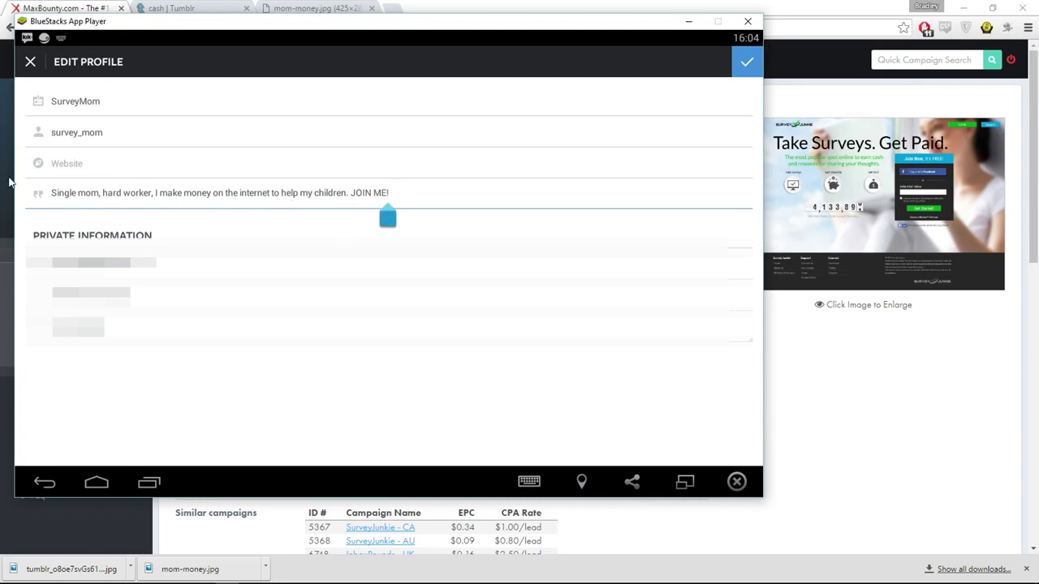
Step: Switch to the MaxBounty SurveyJunkie - US campaign and get the tracking code for the banner creative Banner_60997 (88x31)
key(shift+Tab)
click(915, 208)
scroll(354, 413, down, 5)
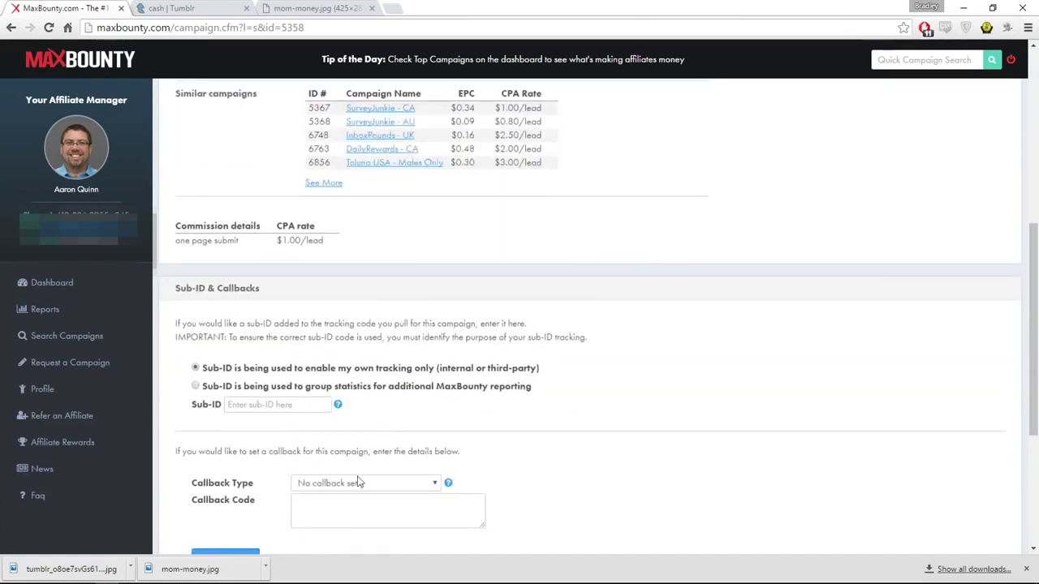
click(340, 447)
click(317, 477)
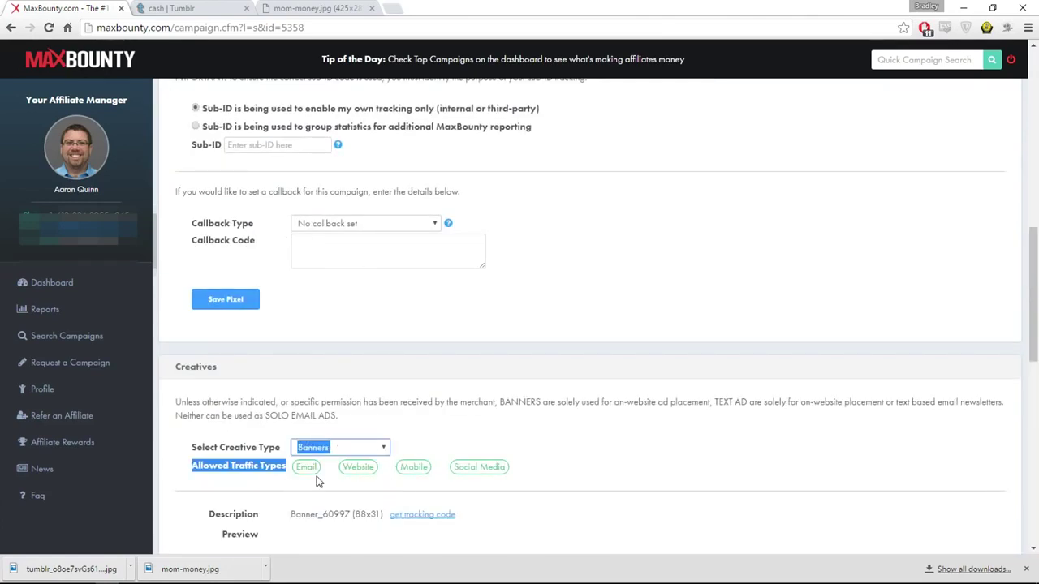
click(421, 514)
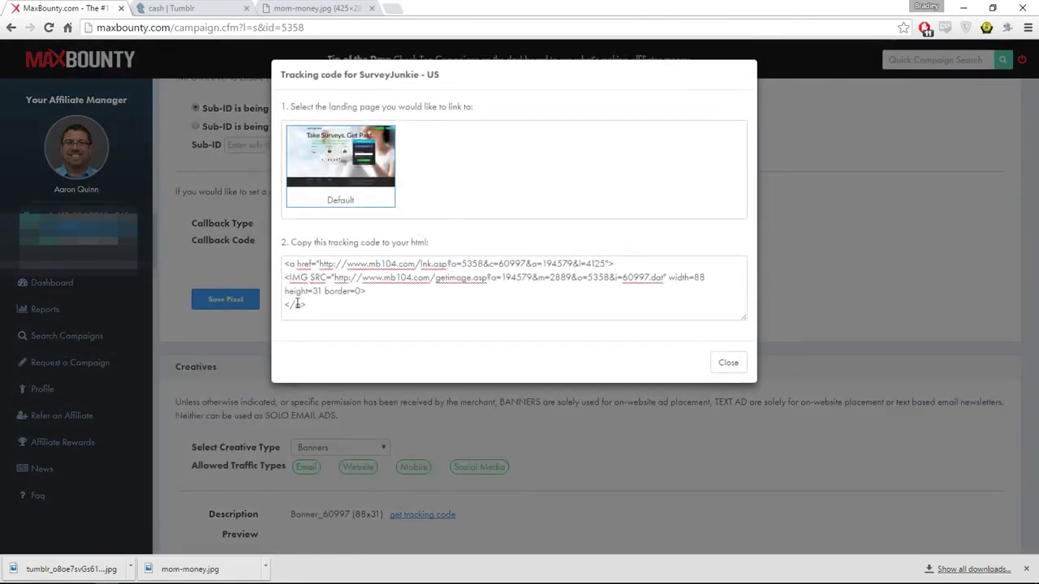
Step: Copy only the link address inside the href quotes of the banner's tracking code
drag(321, 264, 607, 263)
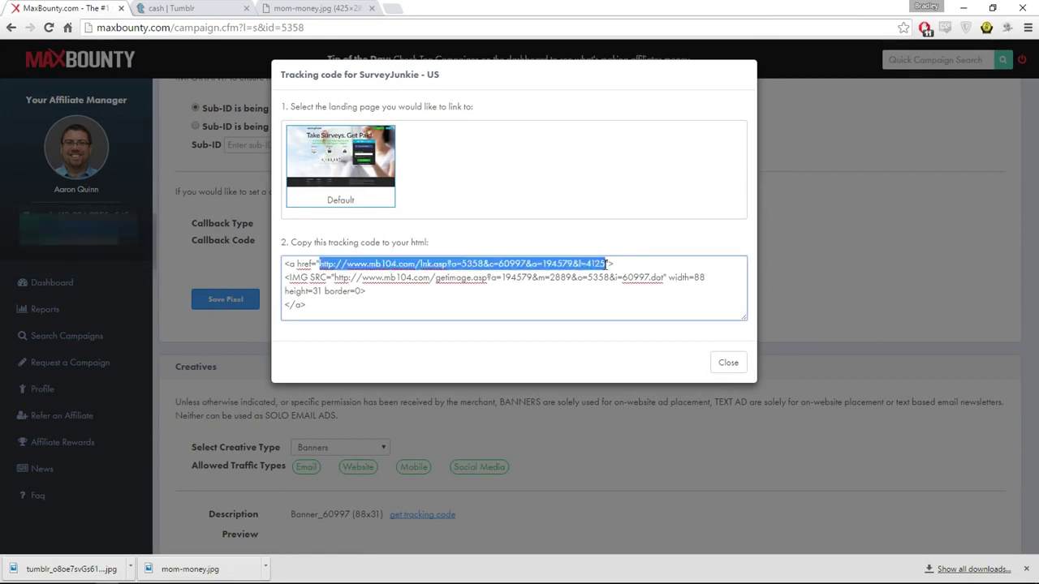
right_click(553, 262)
click(578, 292)
click(927, 140)
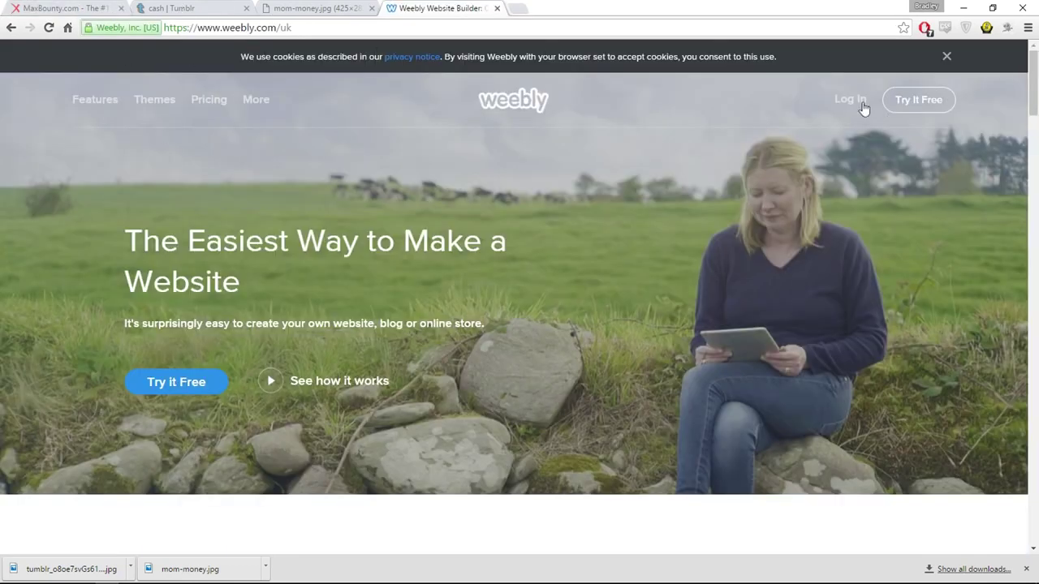
Step: Log in to Weebly and start a new website from the list of existing sites
click(862, 104)
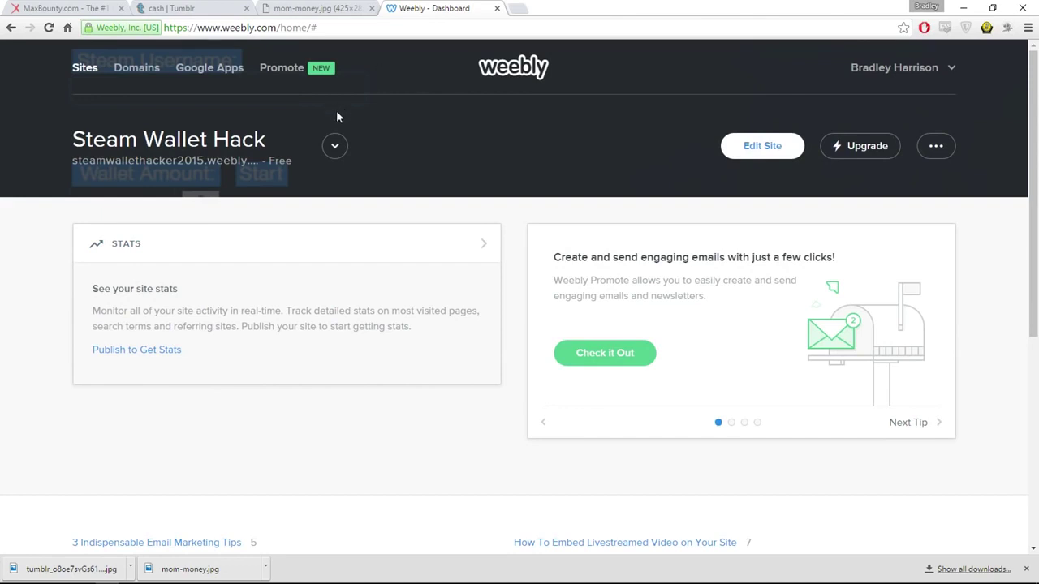
click(335, 147)
scroll(138, 216, up, 5)
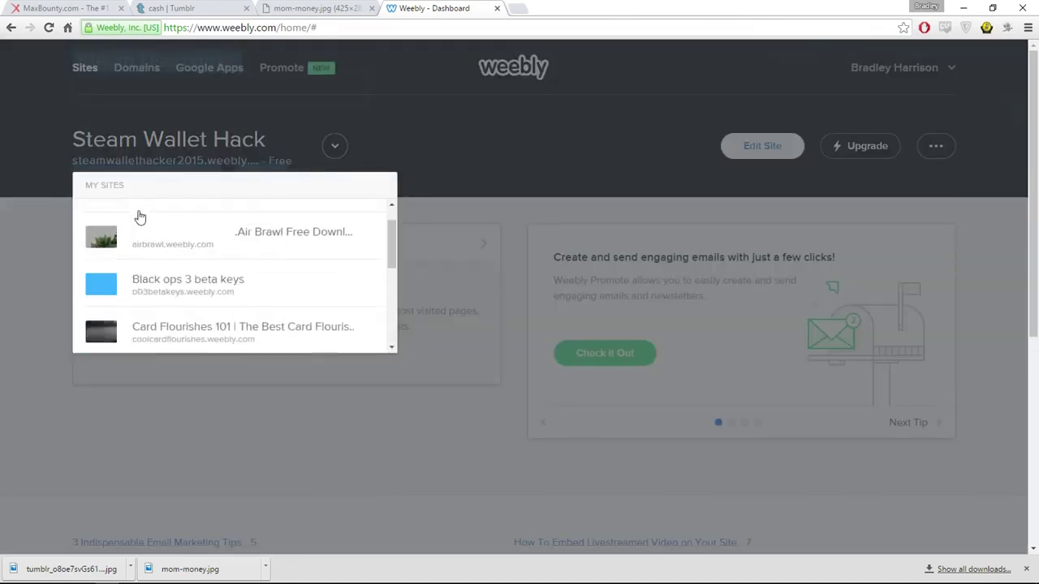
click(146, 225)
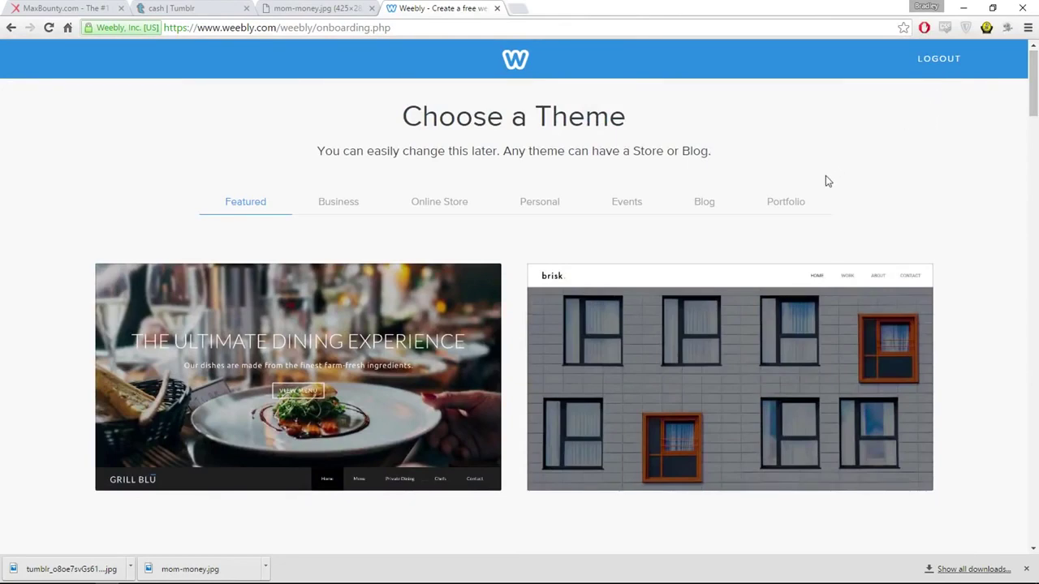
Step: Choose the Purple Haze - Personal theme and reserve the Weebly subdomain SurveyMoms for the new site
drag(1035, 92, 1034, 167)
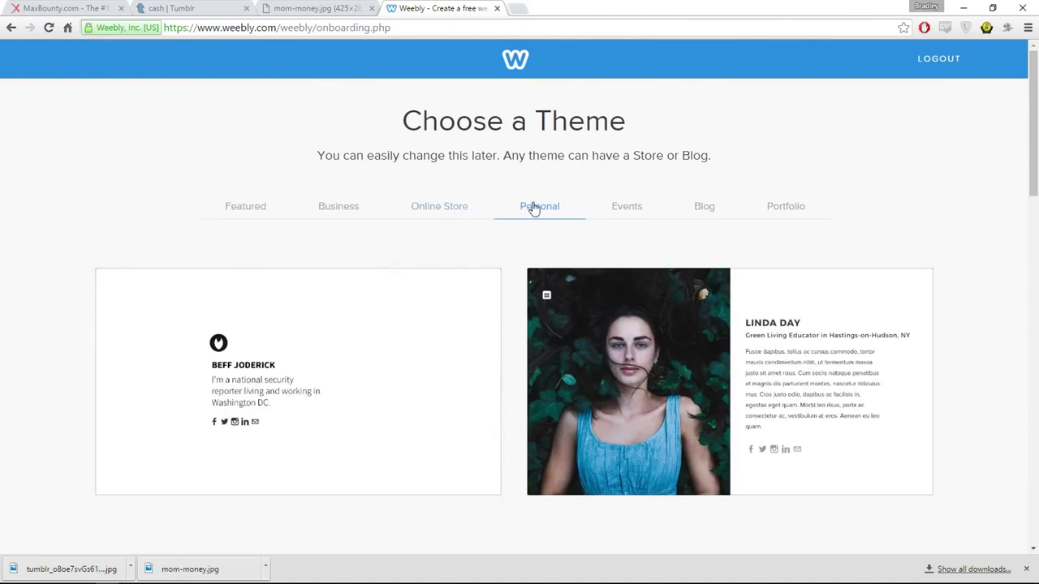
scroll(534, 208, down, 7)
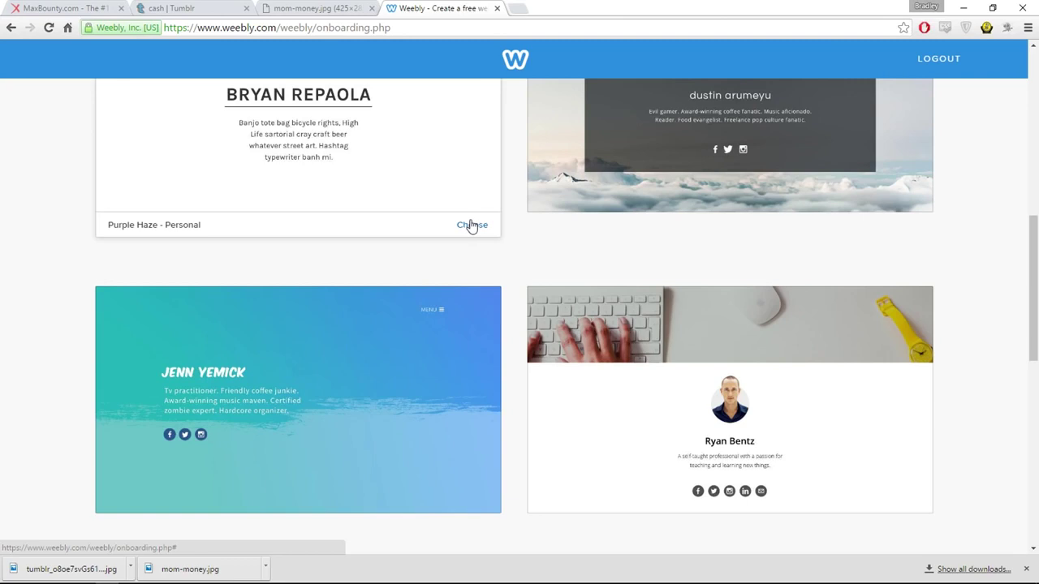
click(471, 224)
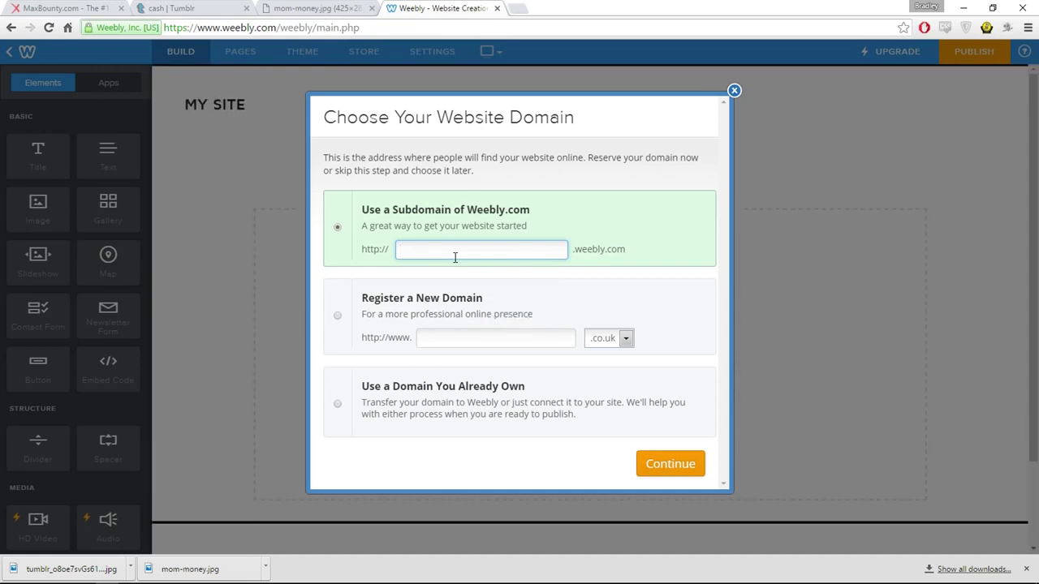
text(veyMoms)
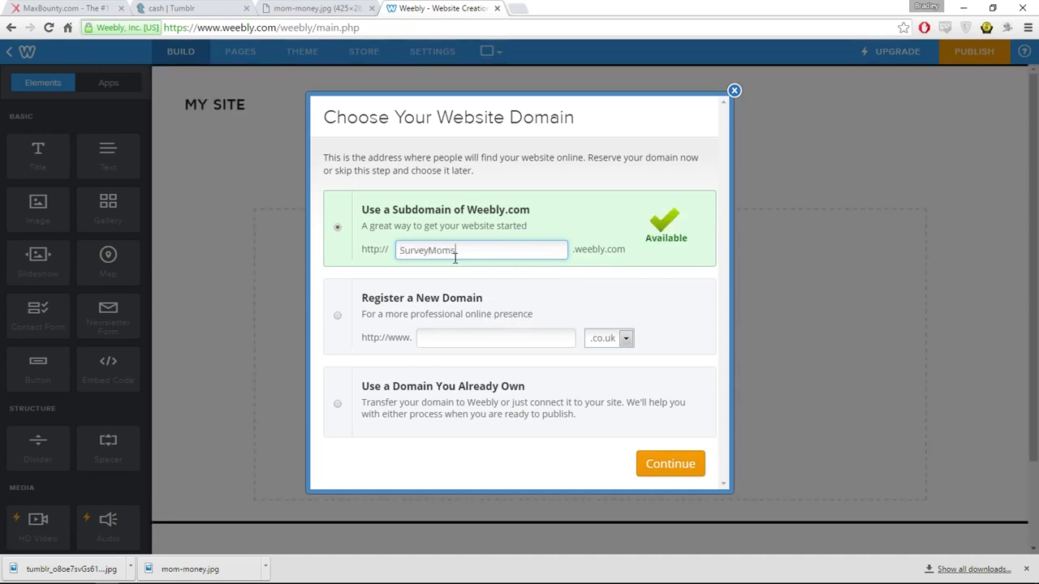
click(687, 470)
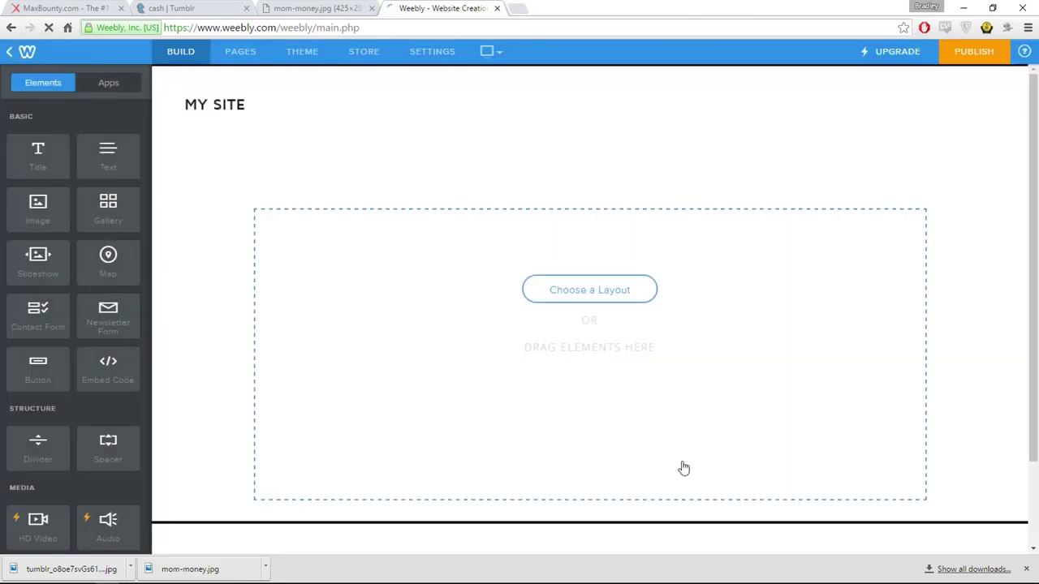
Step: Replace the MY SITE title in the page header with SurveyMoms
scroll(545, 332, down, 2)
scroll(505, 193, up, 2)
click(233, 105)
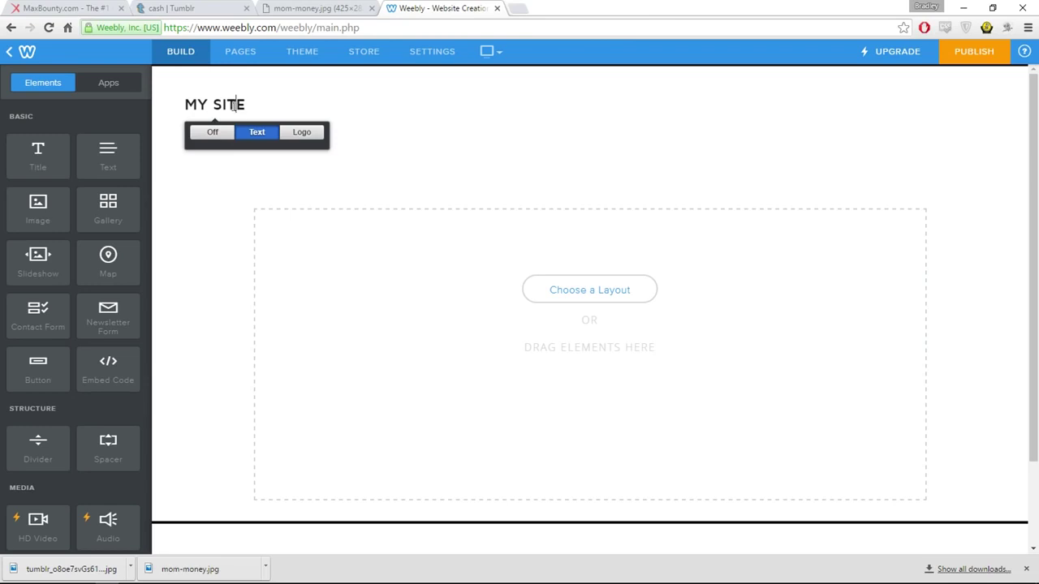
key(ctrl+a)
text(survey mo)
key(BackSpace)
key(BackSpace)
key(BackSpace)
text(moms)
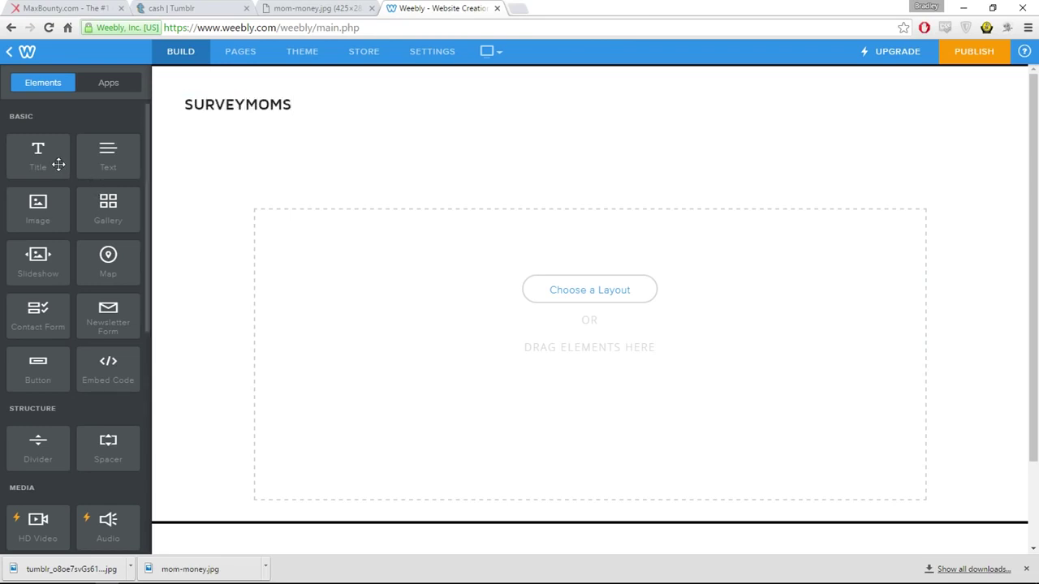
Step: Add a title element to the page body reading "CLICK HERE TO FIND OUT HOW" and centre it
drag(40, 165, 585, 248)
click(502, 209)
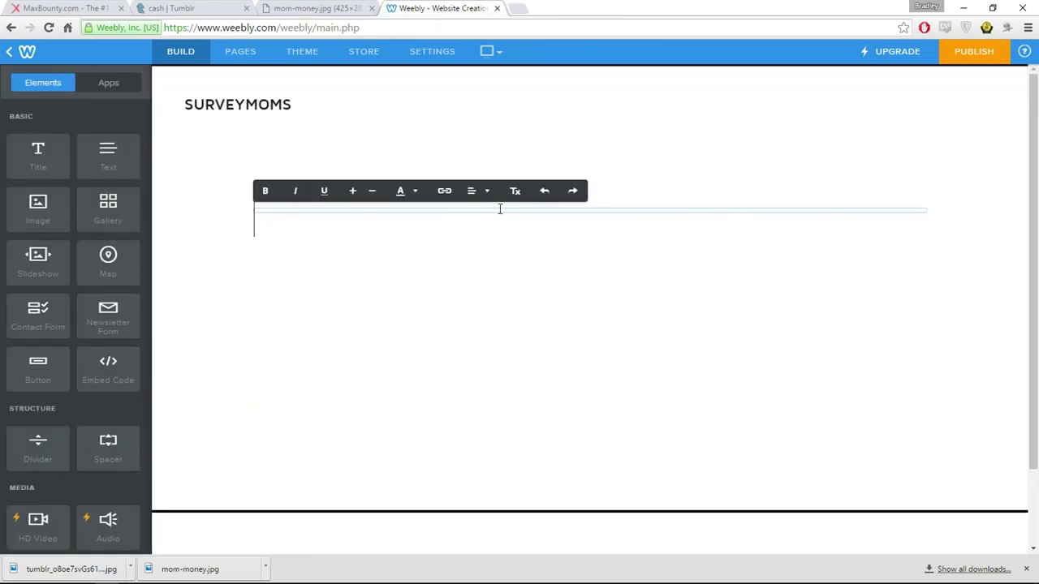
text(CLICK HERE )
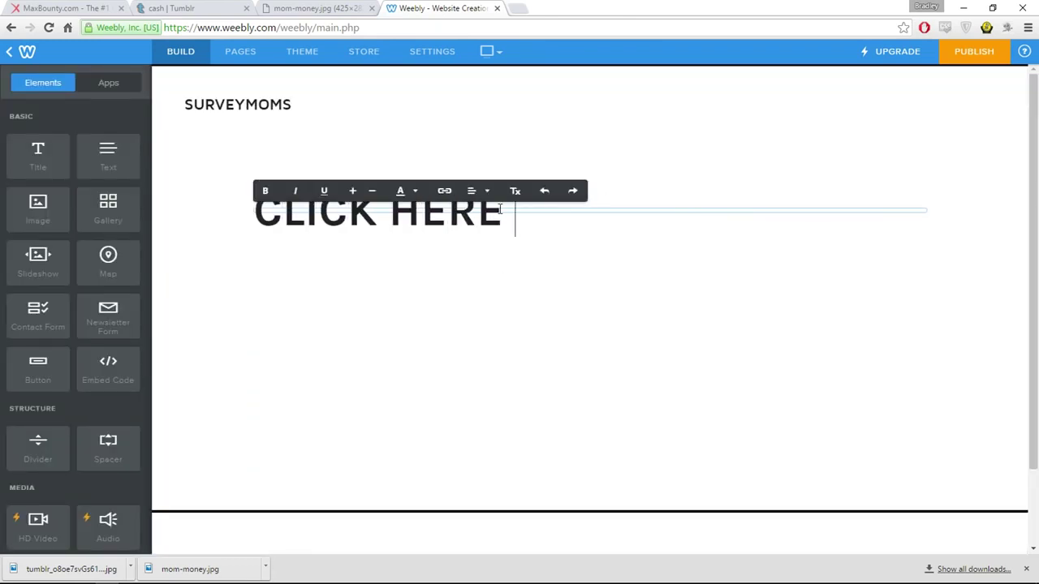
text(TO FIND OUT HOW)
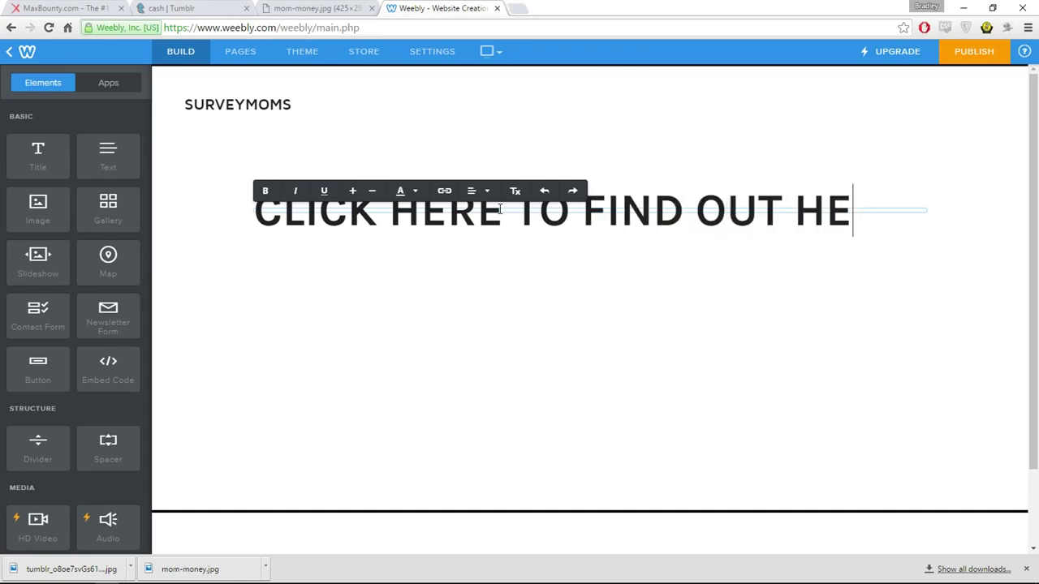
triple_click(499, 210)
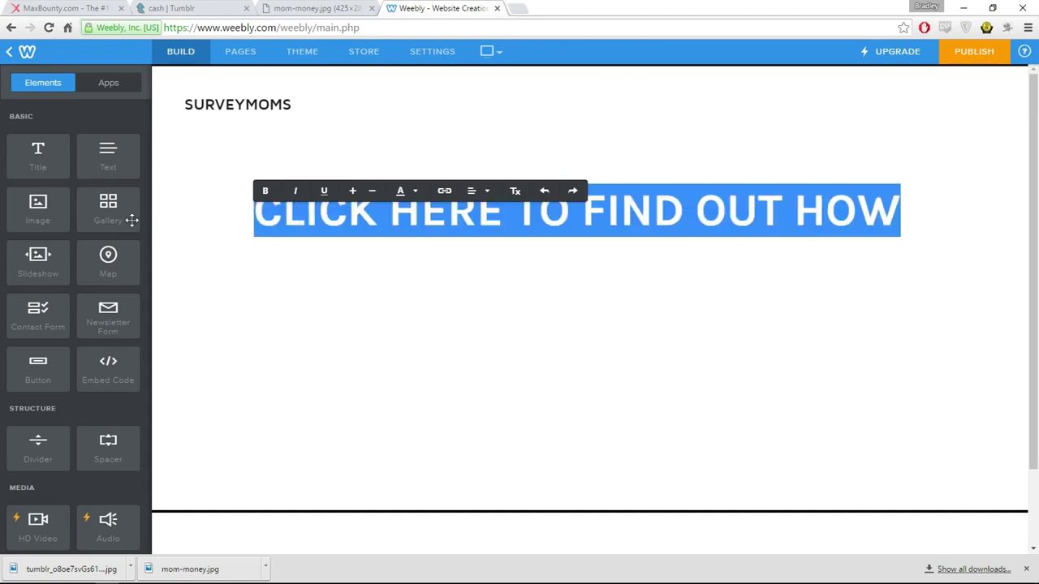
click(475, 191)
click(479, 234)
click(776, 225)
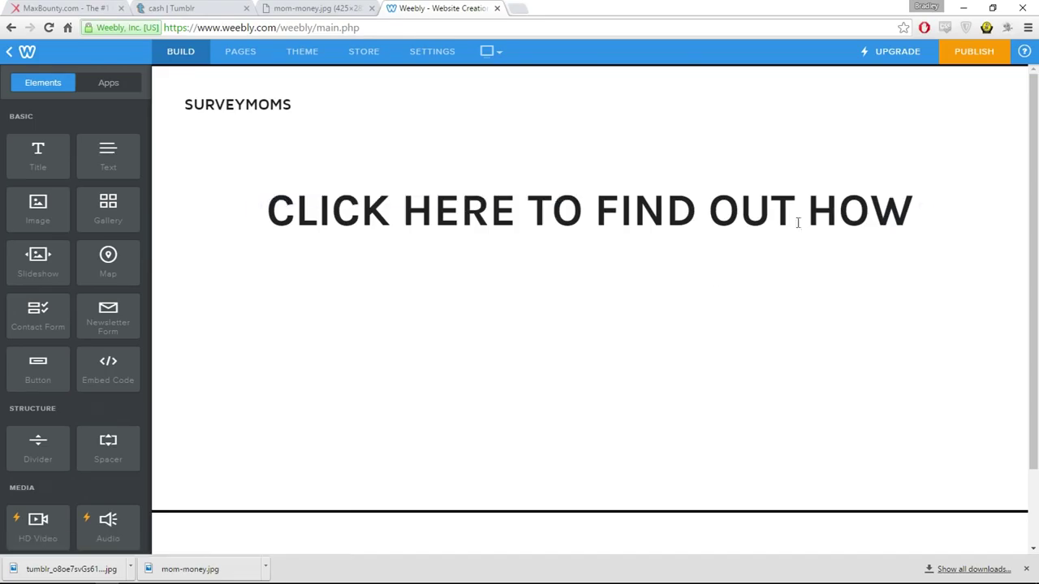
Step: Link the whole heading to the copied affiliate URL as a website URL, with opening in a new window turned off
triple_click(598, 208)
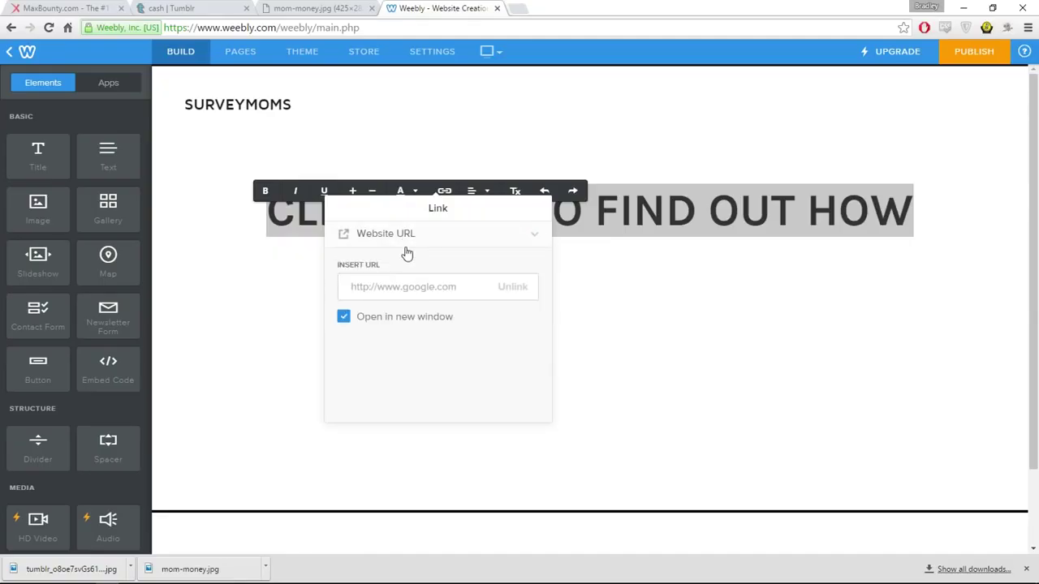
click(417, 287)
key(ctrl+v)
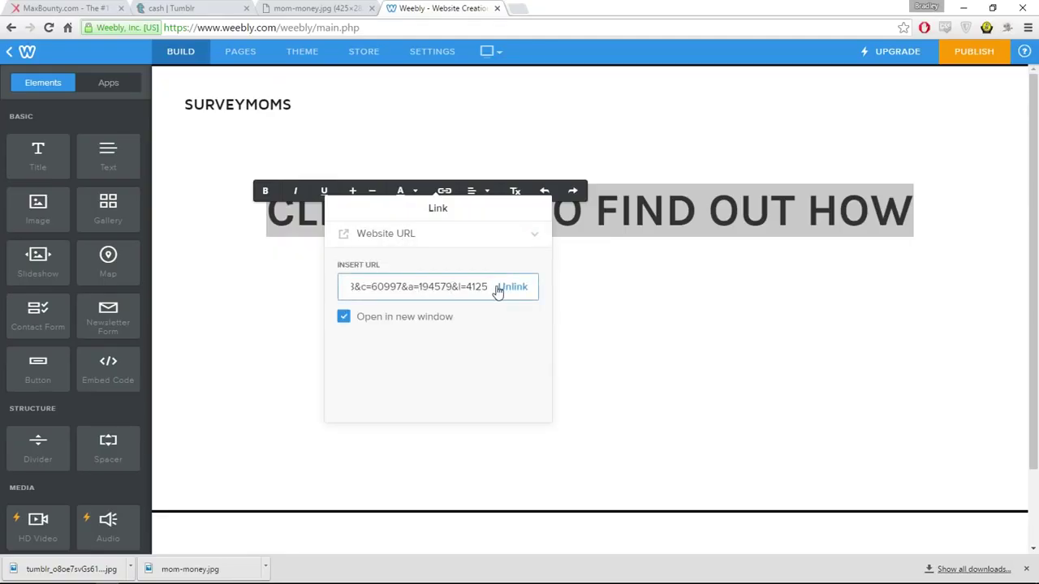
triple_click(365, 289)
click(425, 295)
drag(454, 292, 514, 290)
click(411, 287)
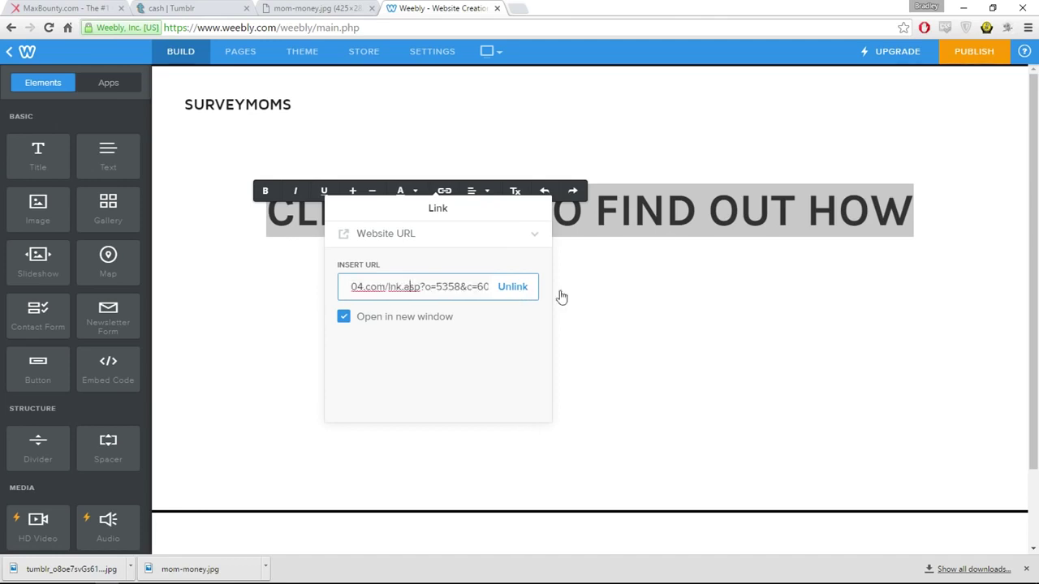
click(362, 325)
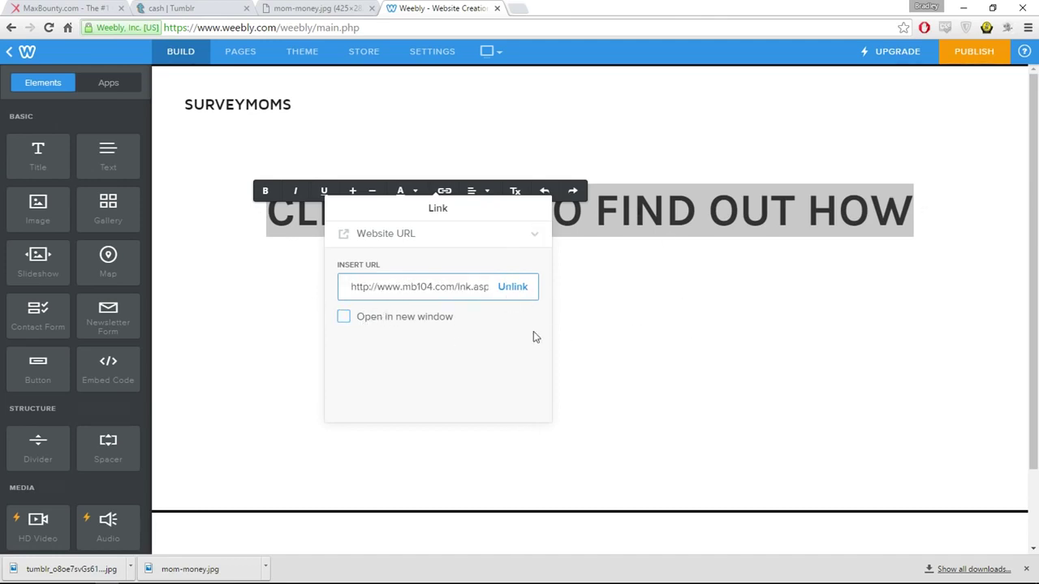
click(817, 378)
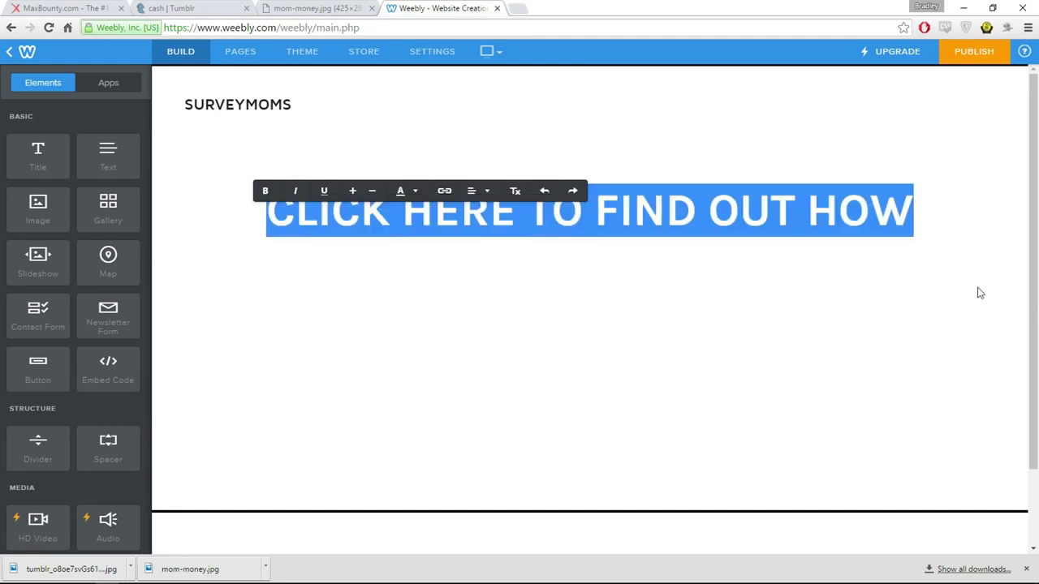
click(852, 131)
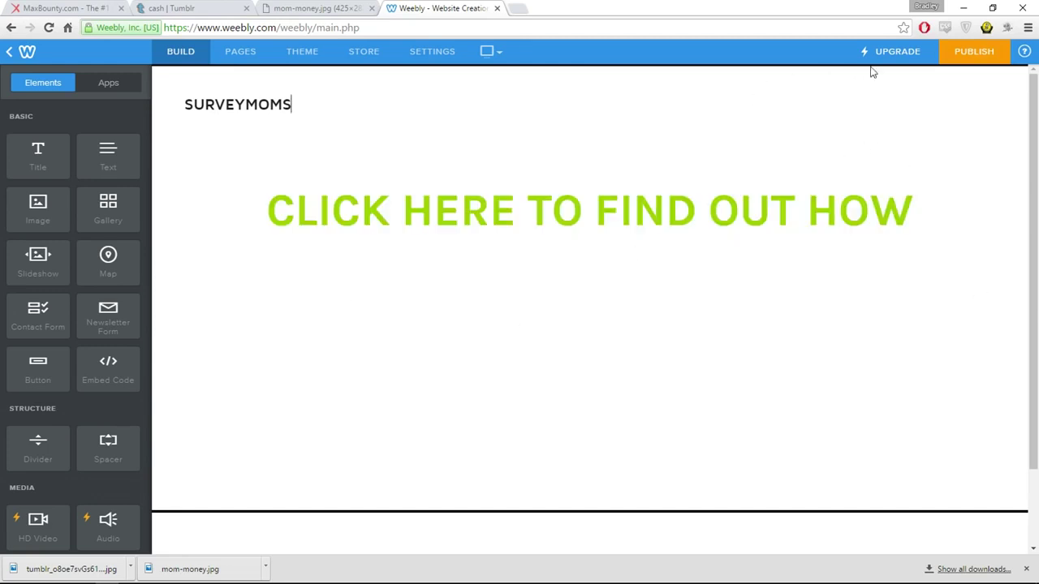
Step: Publish the site on the SurveyMoms subdomain, and open the live page to test the heading's affiliate link
click(991, 52)
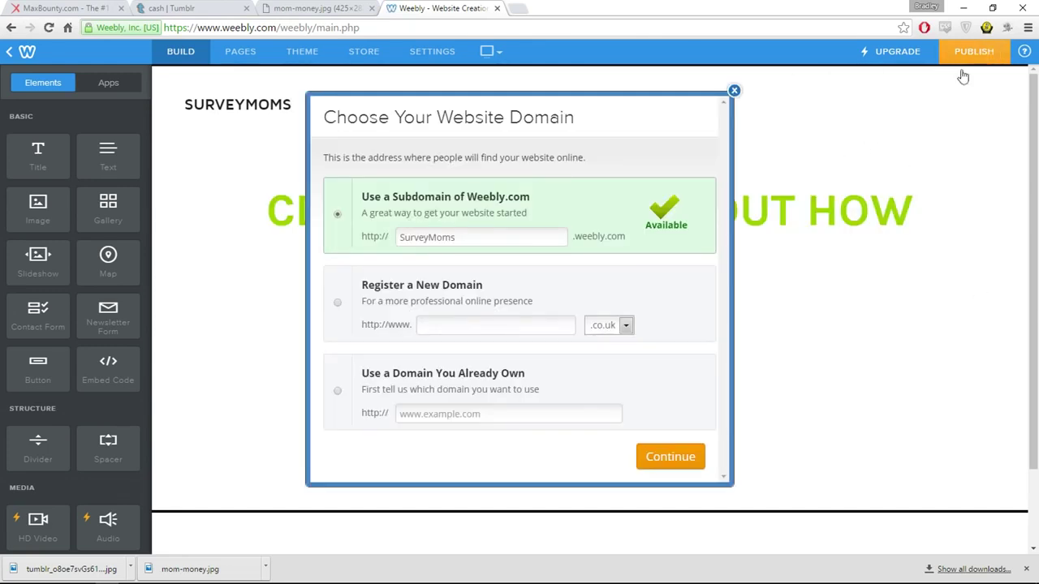
click(670, 457)
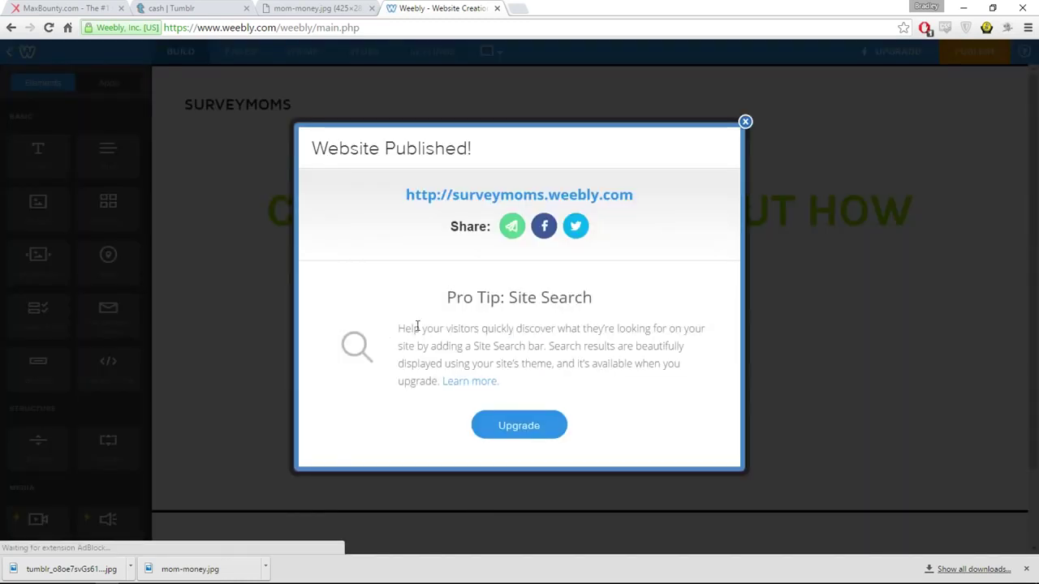
click(526, 194)
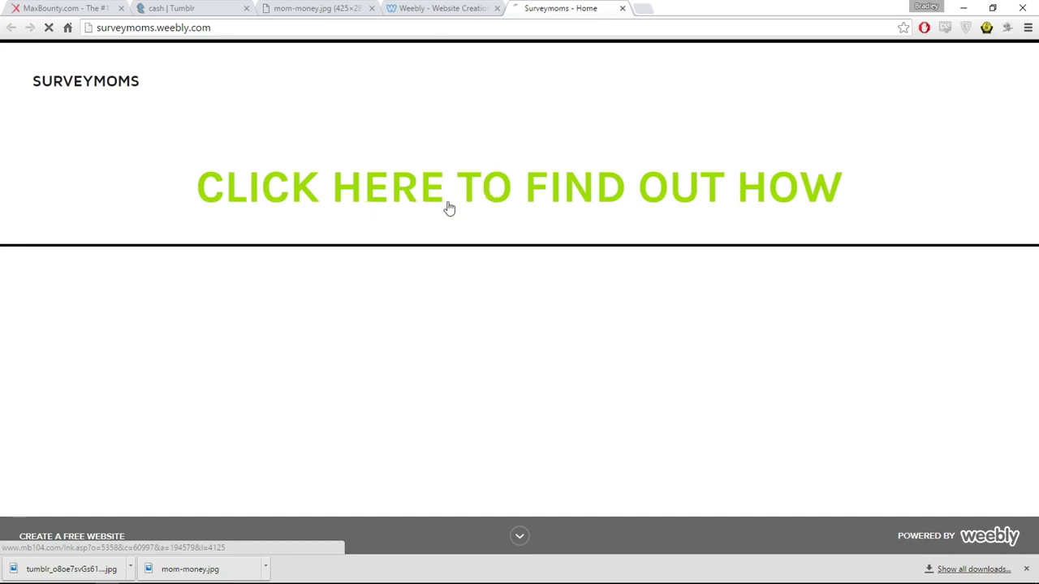
click(531, 178)
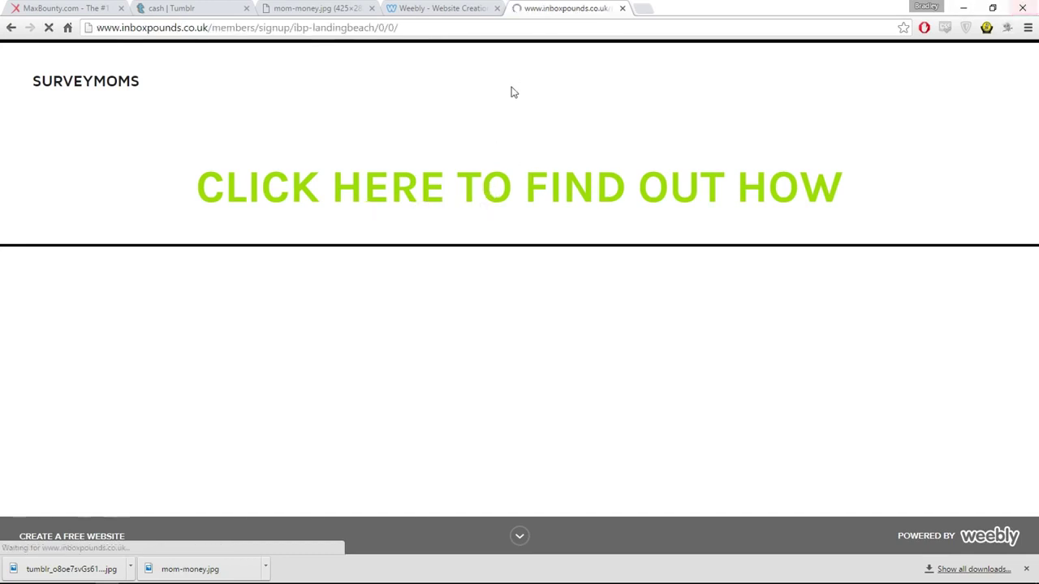